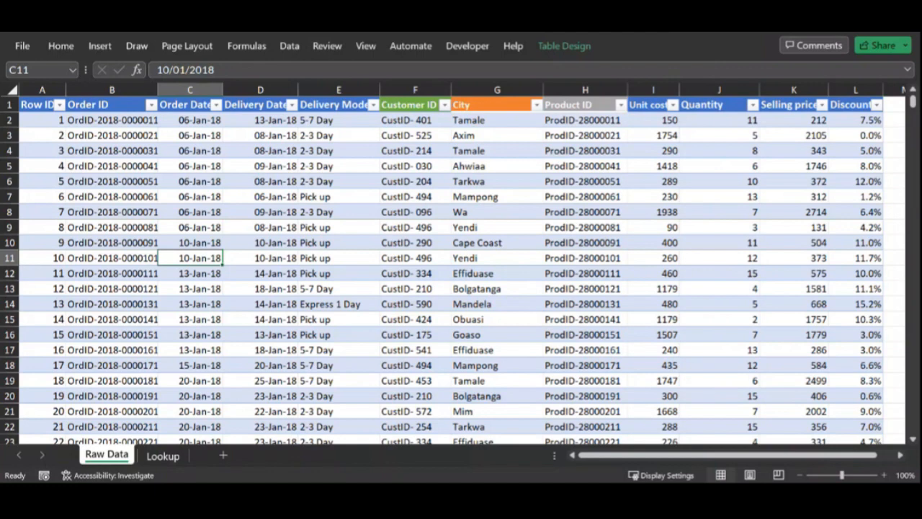
# Step: Check the name of the table holding the raw order data
pyautogui.click(477, 230)
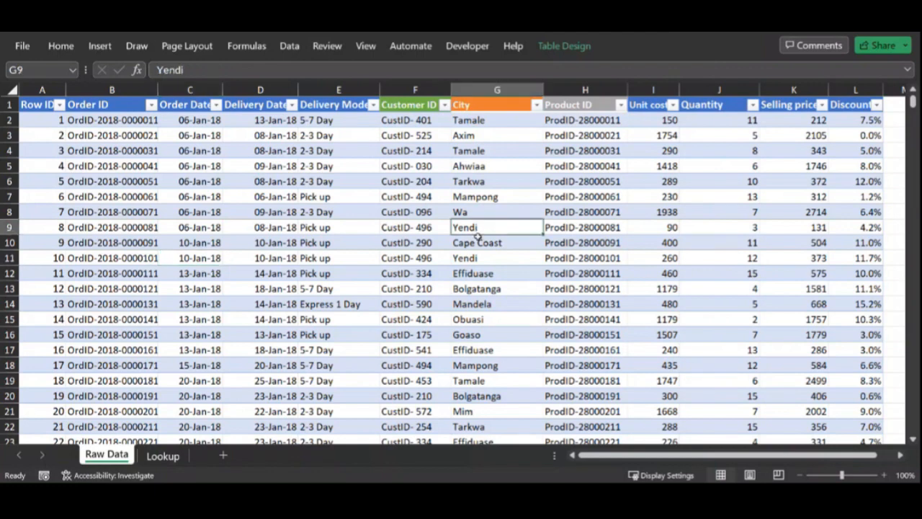
pyautogui.click(564, 47)
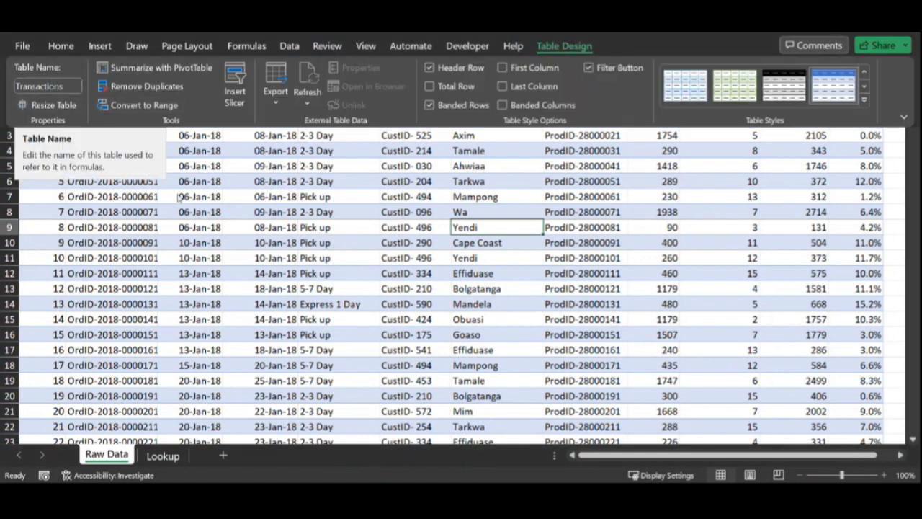
pyautogui.click(201, 224)
pyautogui.click(201, 225)
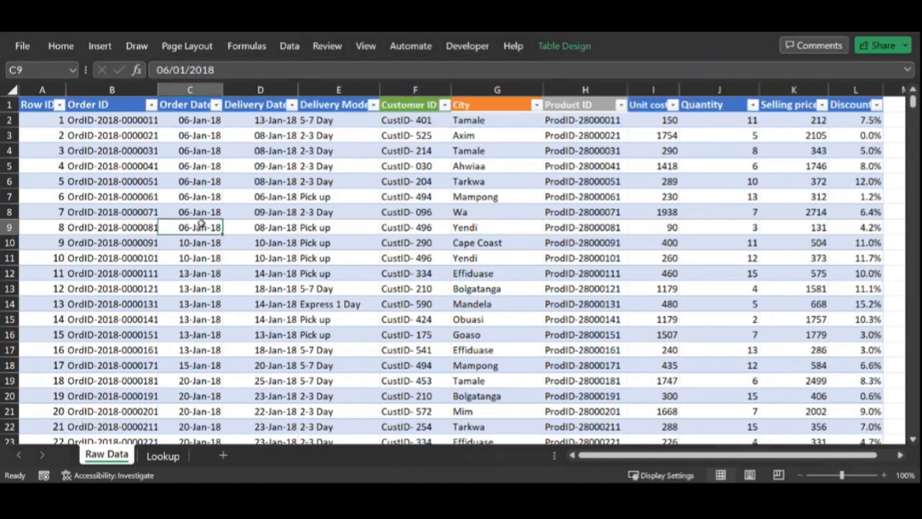
# Step: Check the table names of the customer, city and product tables on the Lookup sheet
pyautogui.click(163, 456)
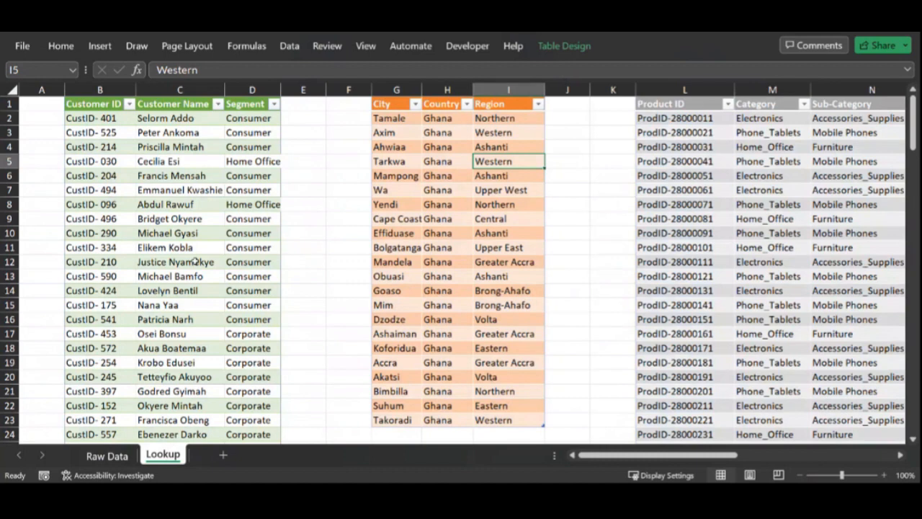
pyautogui.click(199, 234)
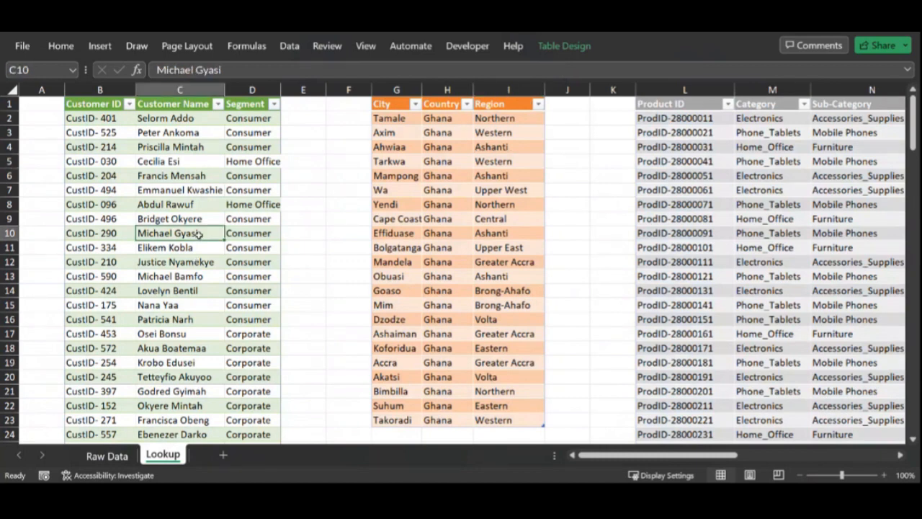
pyautogui.click(565, 45)
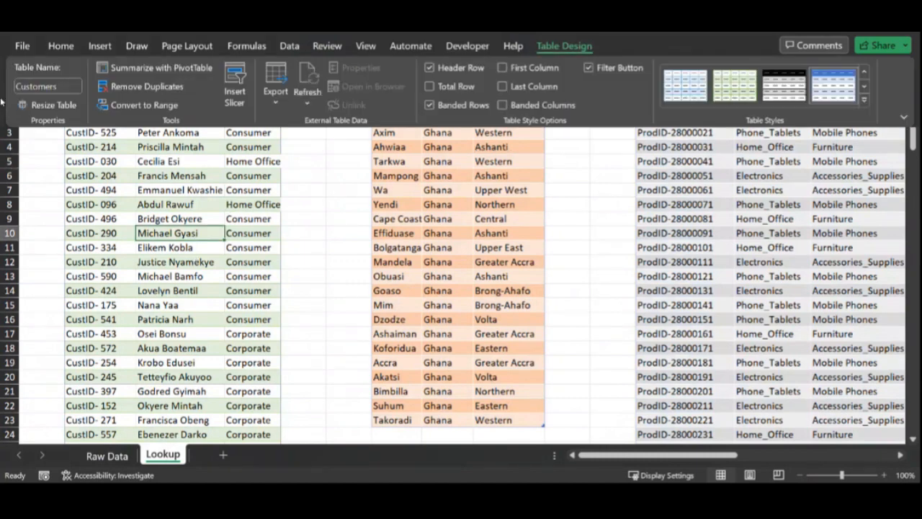
pyautogui.click(215, 185)
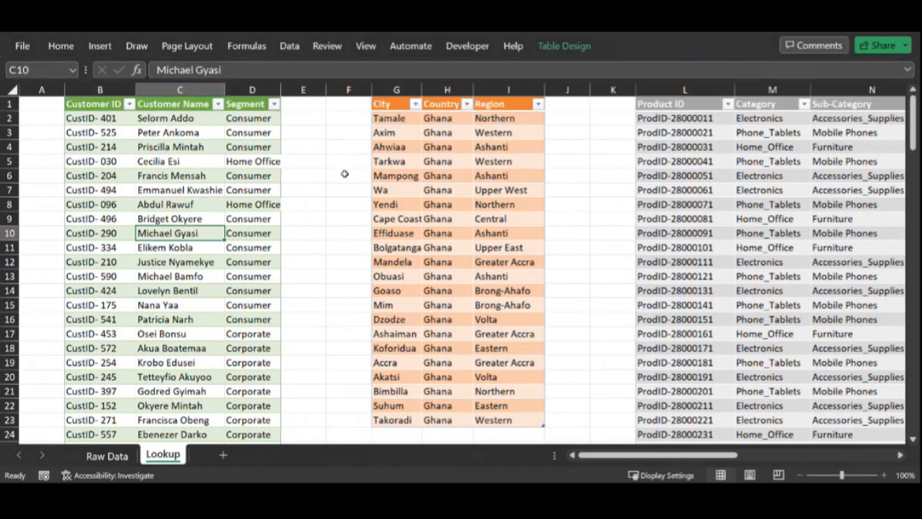
pyautogui.click(427, 186)
pyautogui.click(551, 47)
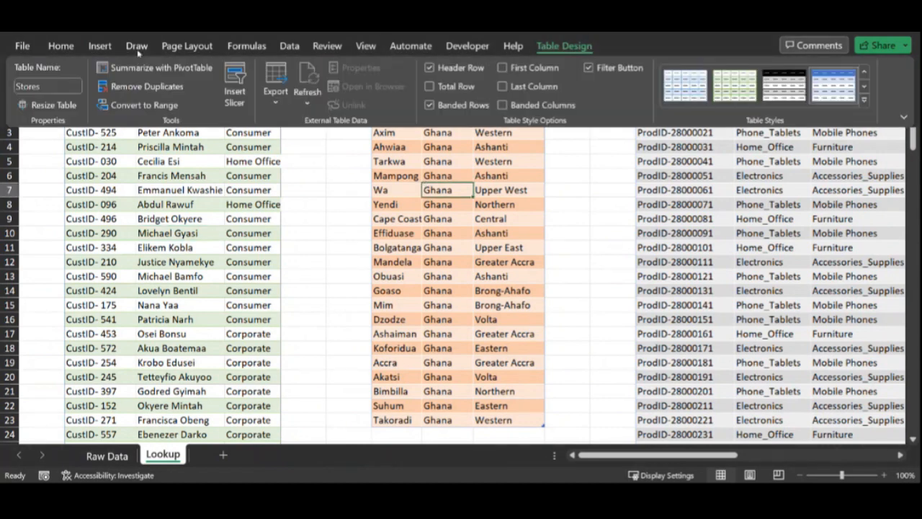
pyautogui.click(449, 211)
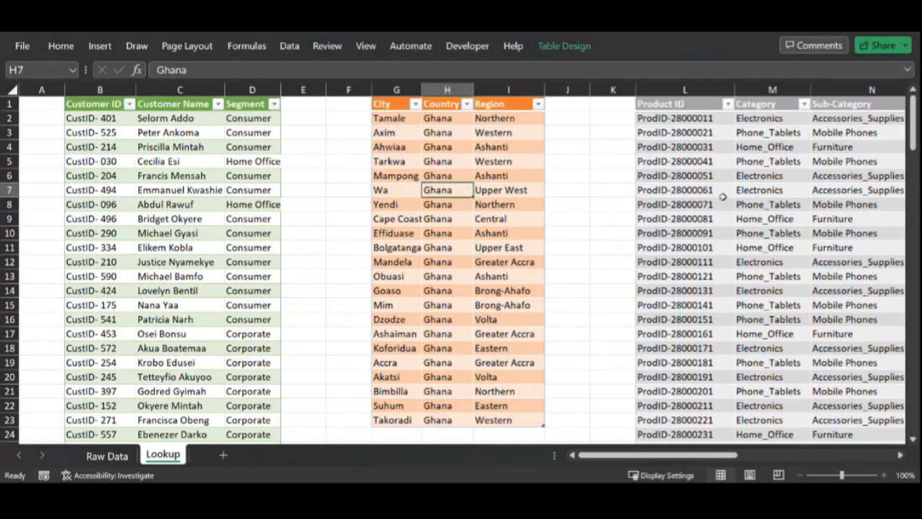
pyautogui.click(720, 193)
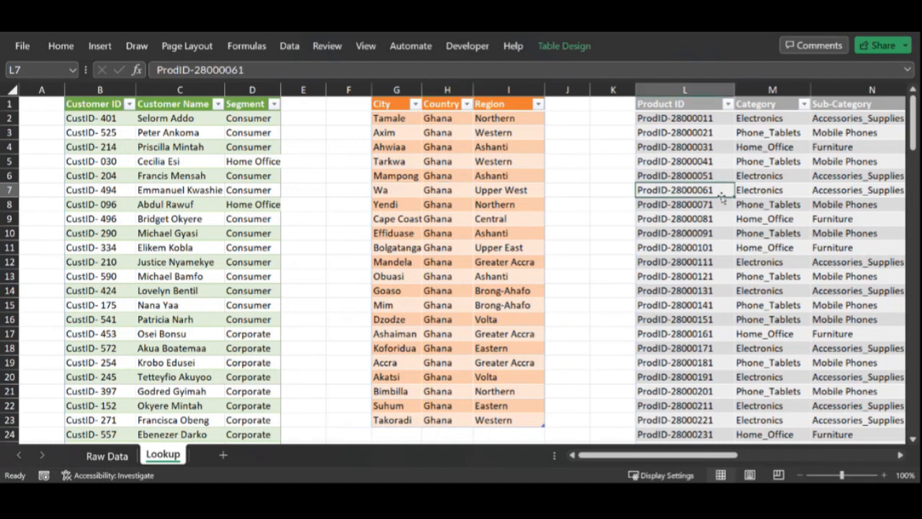
pyautogui.click(564, 46)
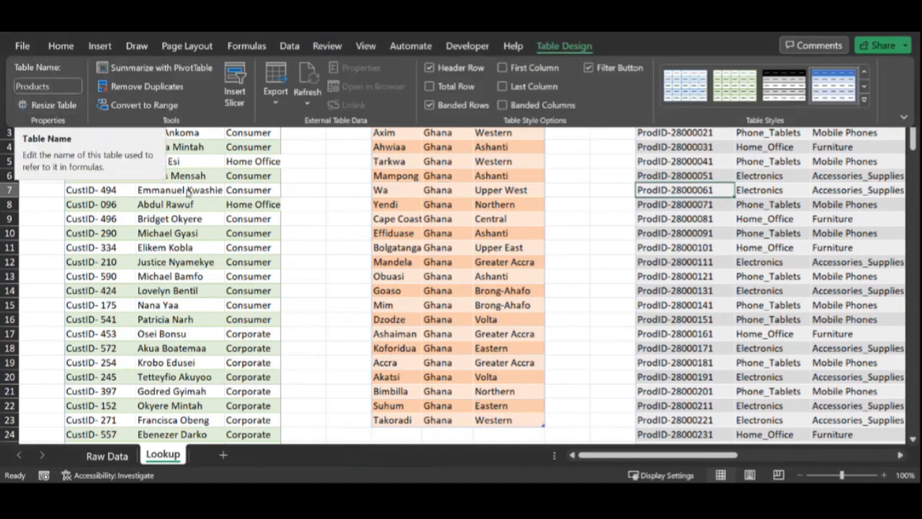
pyautogui.click(241, 254)
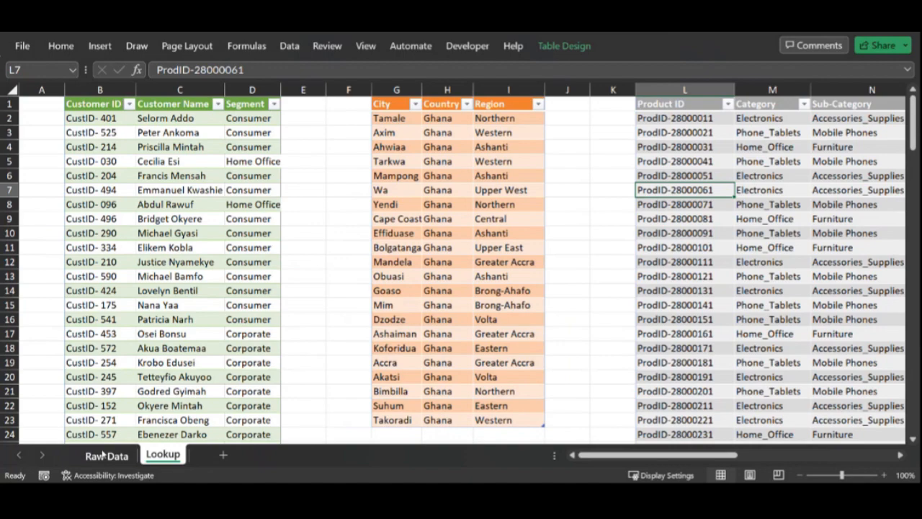
# Step: Fill the Order ID column of the raw data with green
pyautogui.click(103, 456)
pyautogui.click(105, 95)
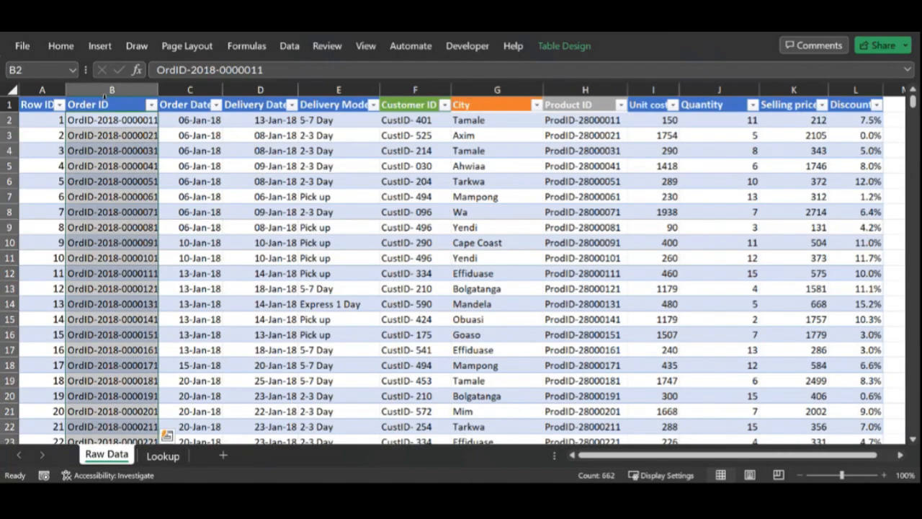
pyautogui.click(61, 46)
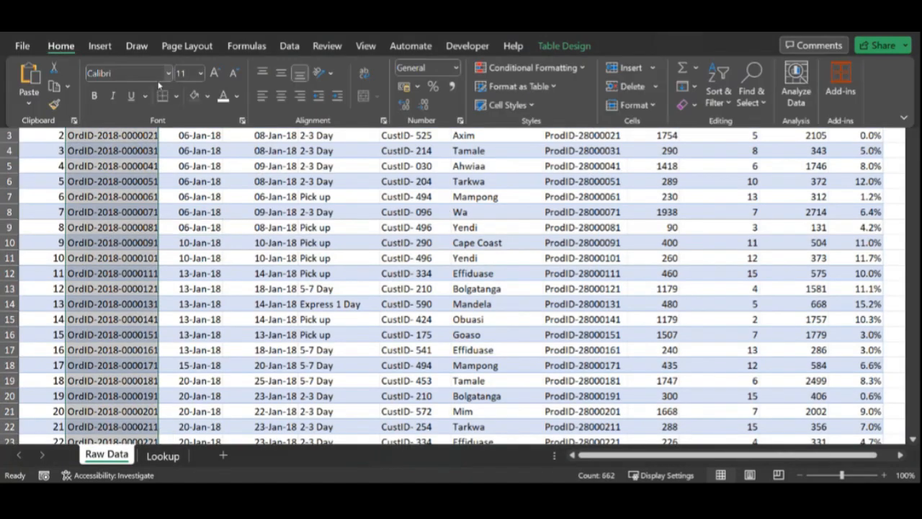
pyautogui.click(239, 98)
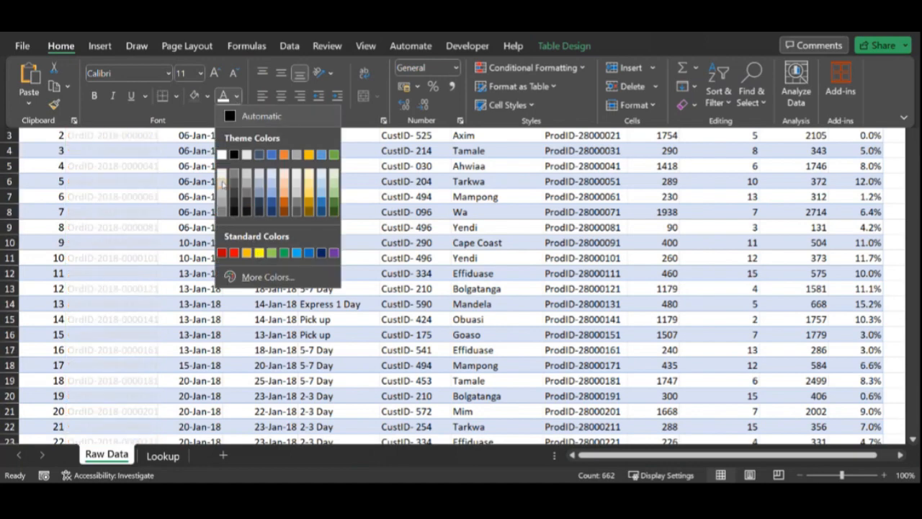
pyautogui.click(206, 95)
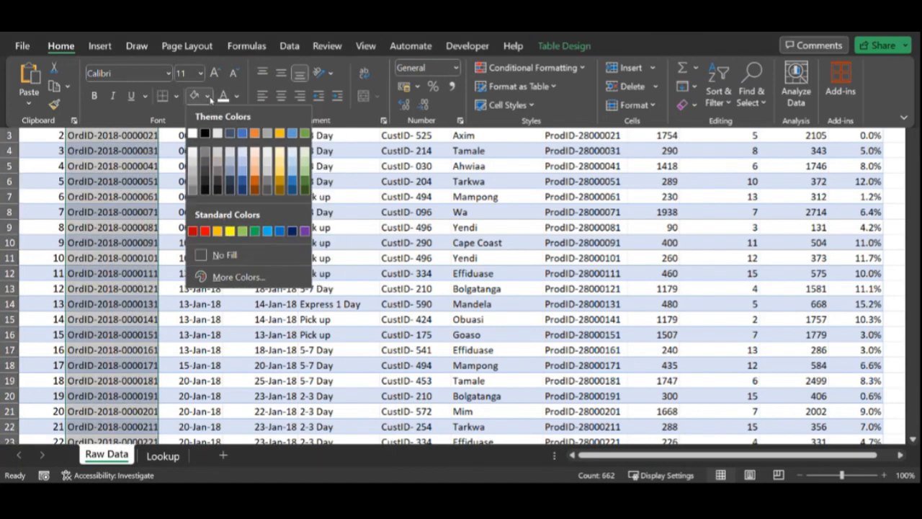
pyautogui.click(242, 231)
pyautogui.hotkey('ctrl', 'F1')
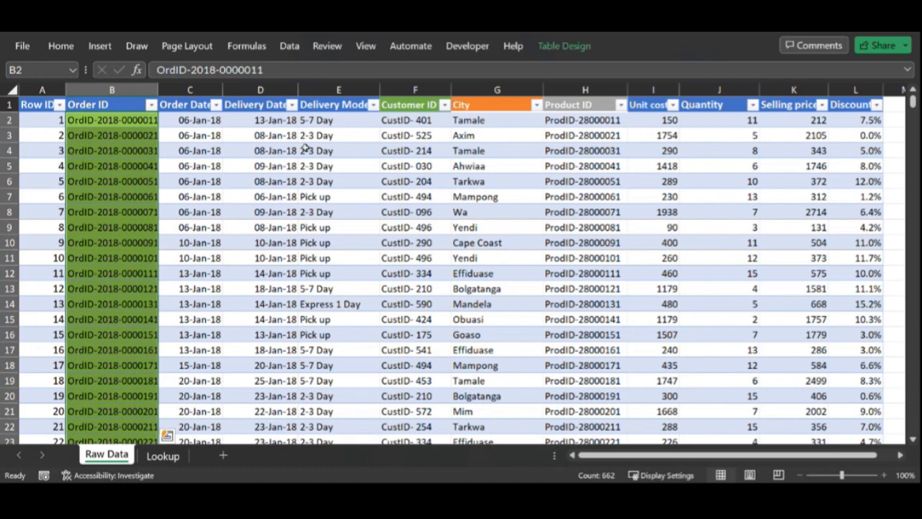
# Step: Fill the raw data's Customer ID column with the same green
pyautogui.click(407, 98)
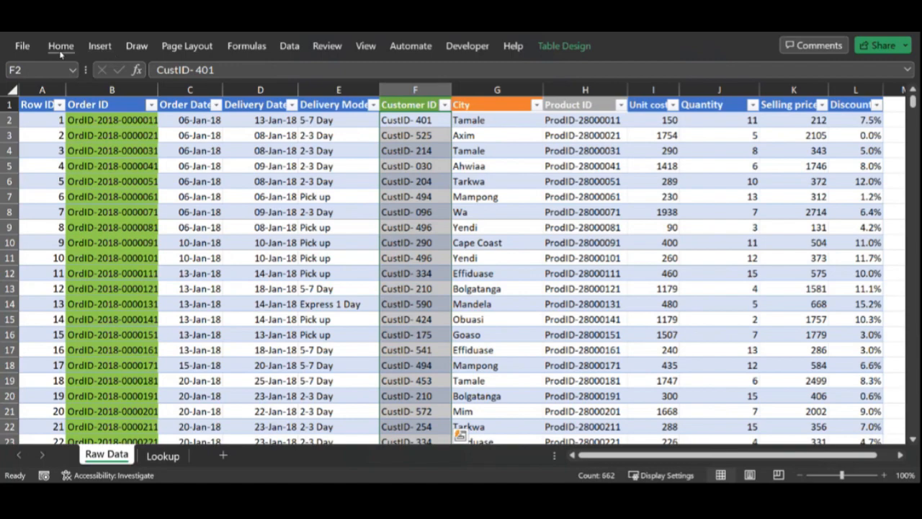
pyautogui.click(61, 47)
pyautogui.click(193, 96)
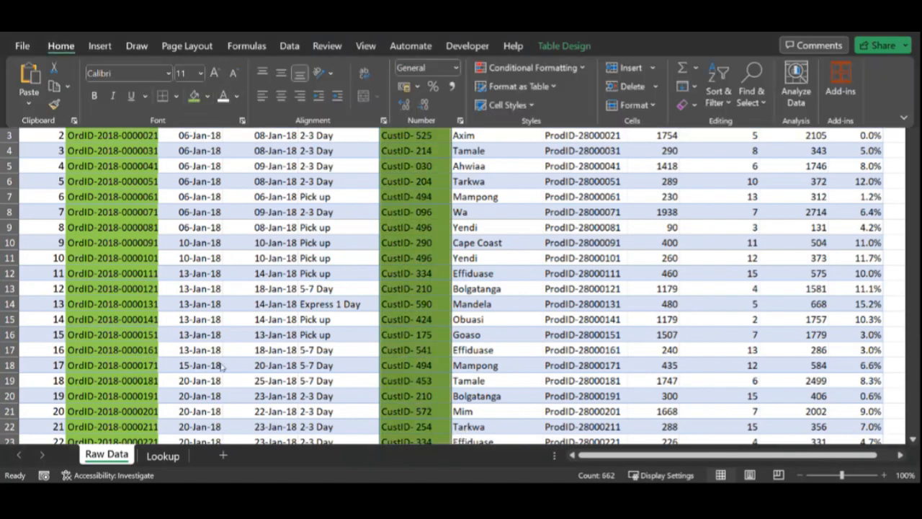
# Step: Compare the Customers table's ID, name and segment columns with the raw data's Customer ID column
pyautogui.click(162, 456)
pyautogui.click(559, 46)
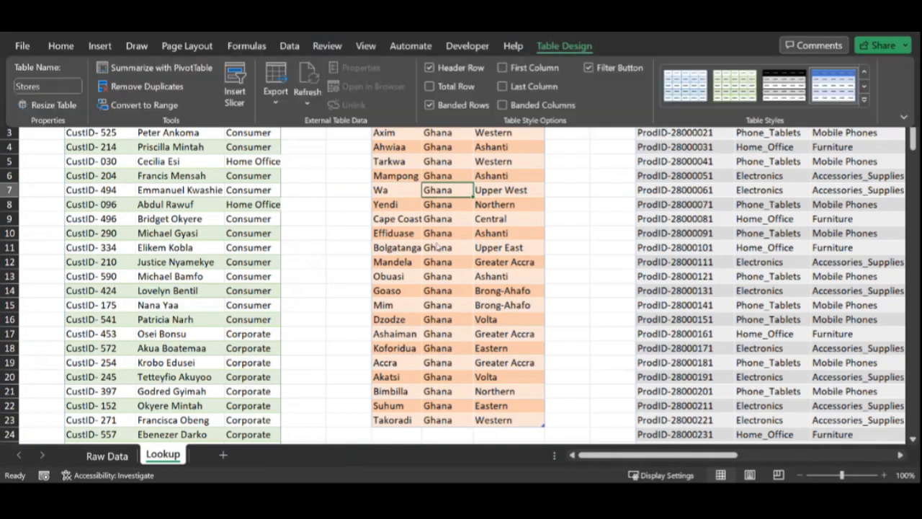
pyautogui.click(204, 248)
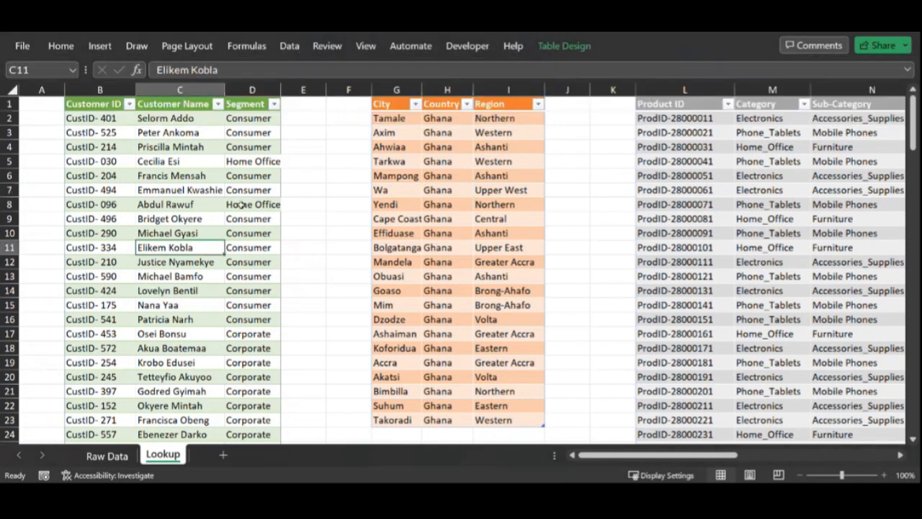
pyautogui.click(560, 46)
pyautogui.click(268, 219)
pyautogui.click(94, 90)
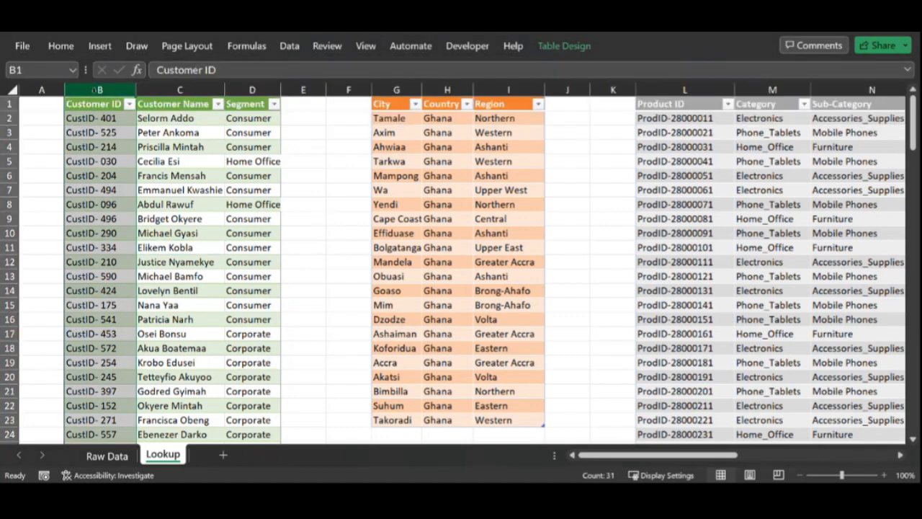
pyautogui.click(114, 462)
pyautogui.click(412, 90)
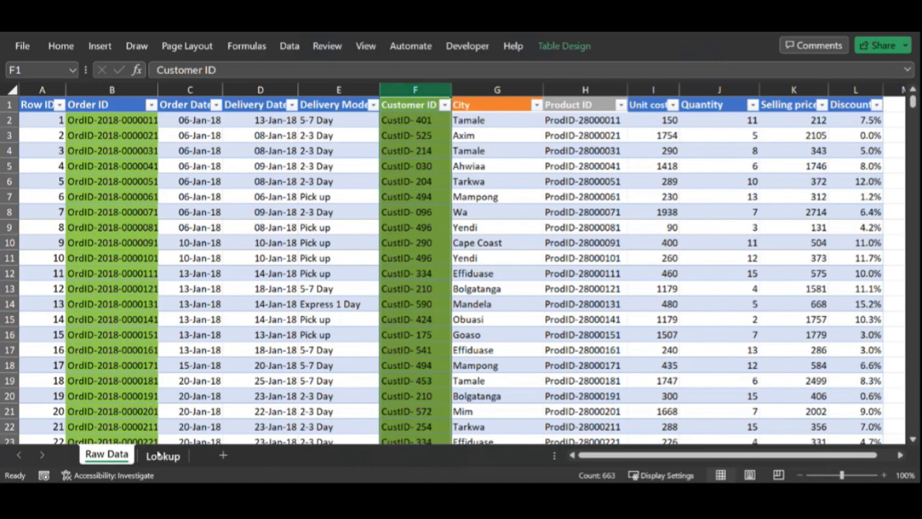
pyautogui.click(160, 455)
pyautogui.moveTo(191, 89); pyautogui.dragTo(250, 92)
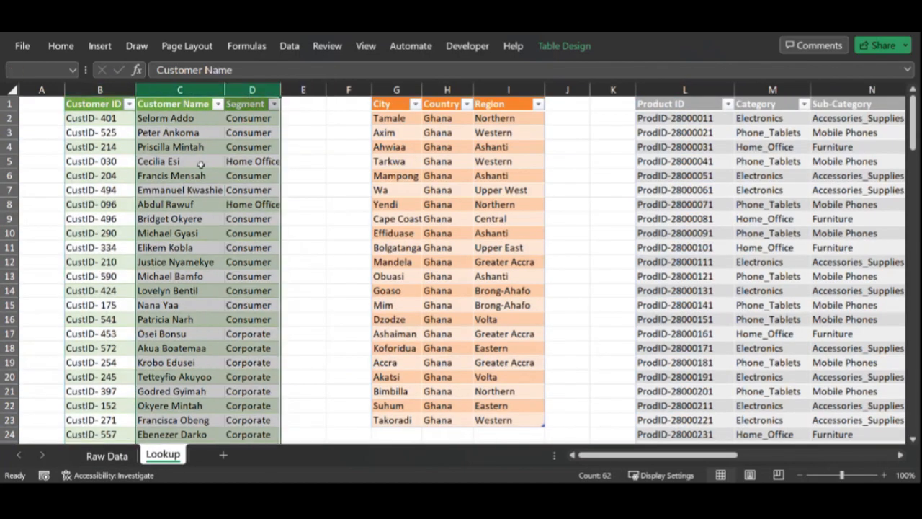
# Step: Insert two new table columns between Customer ID and City in the raw data
pyautogui.click(104, 456)
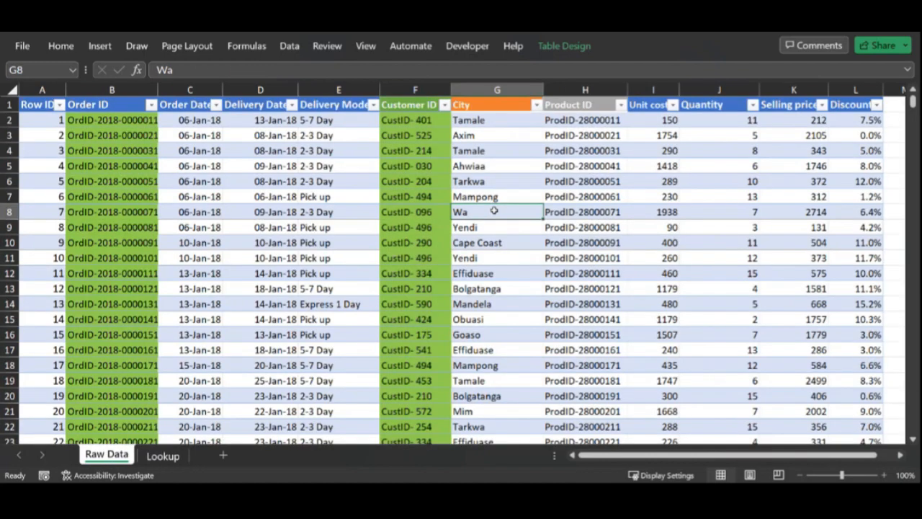
pyautogui.click(508, 90)
pyautogui.moveTo(546, 91); pyautogui.dragTo(585, 91)
pyautogui.rightClick(573, 94)
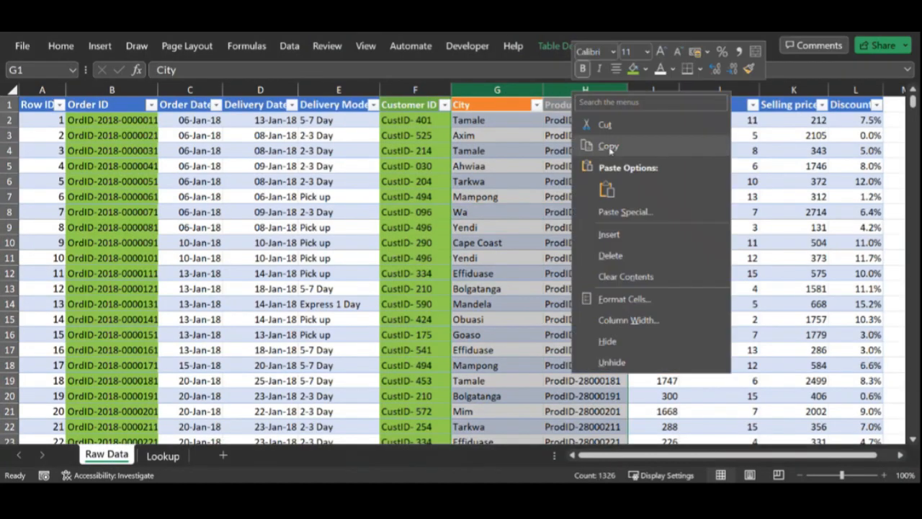
pyautogui.click(609, 235)
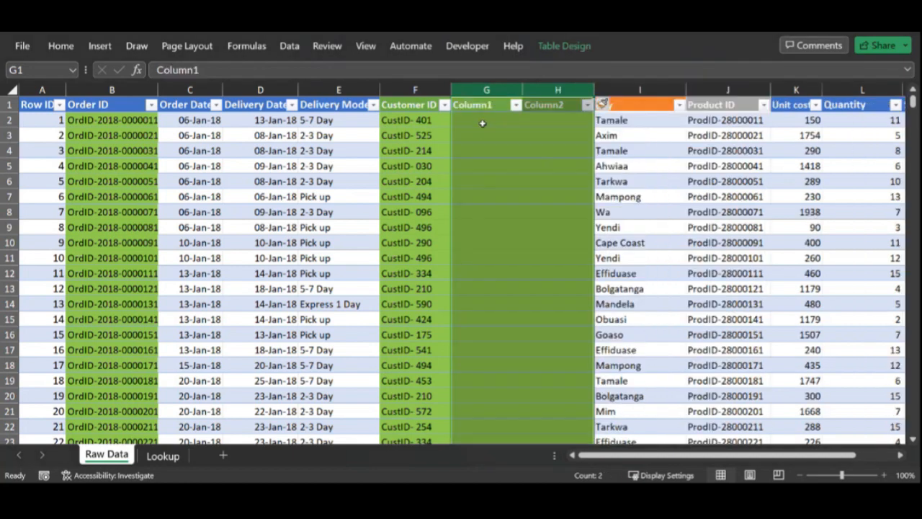
# Step: Enter =VLOOKUP([@[Customer ID]],Customers,2,0) in Column1 to pull each order's customer name
pyautogui.click(484, 120)
pyautogui.write('=vloo')
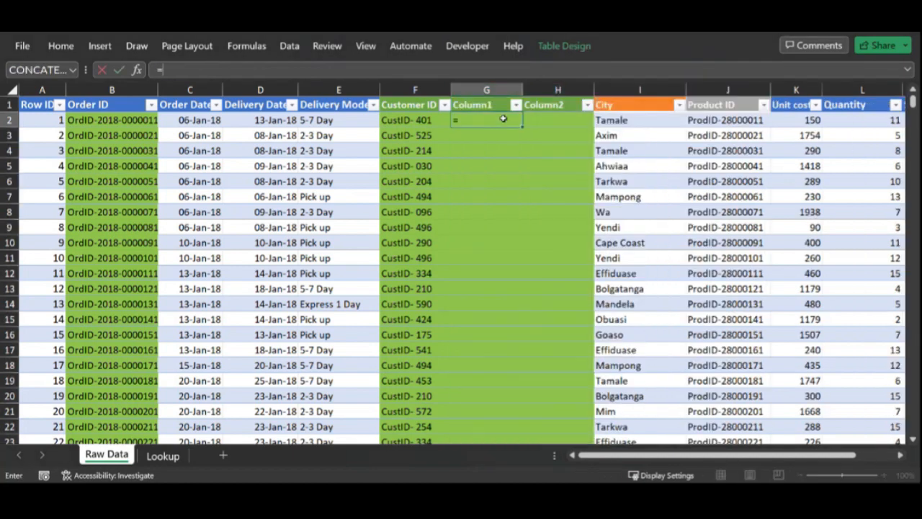
pyautogui.press('Tab')
pyautogui.press('Left')
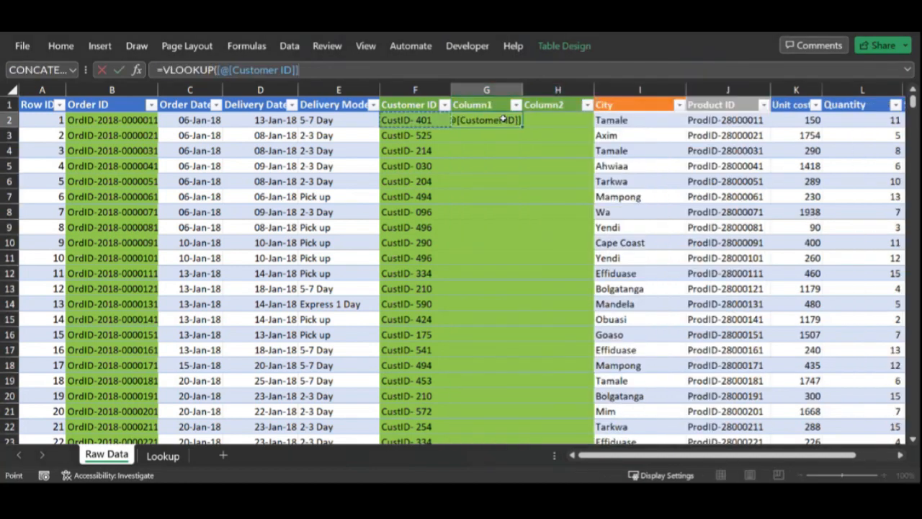
pyautogui.write(',')
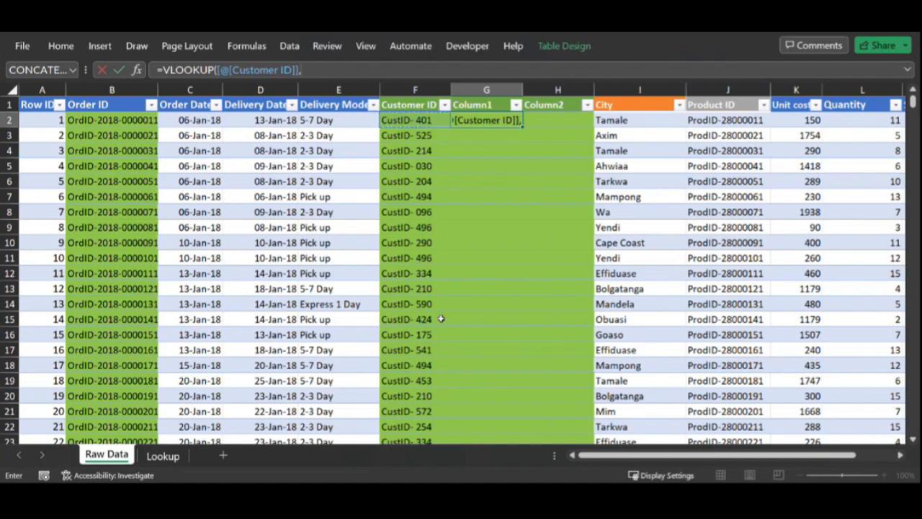
pyautogui.click(161, 458)
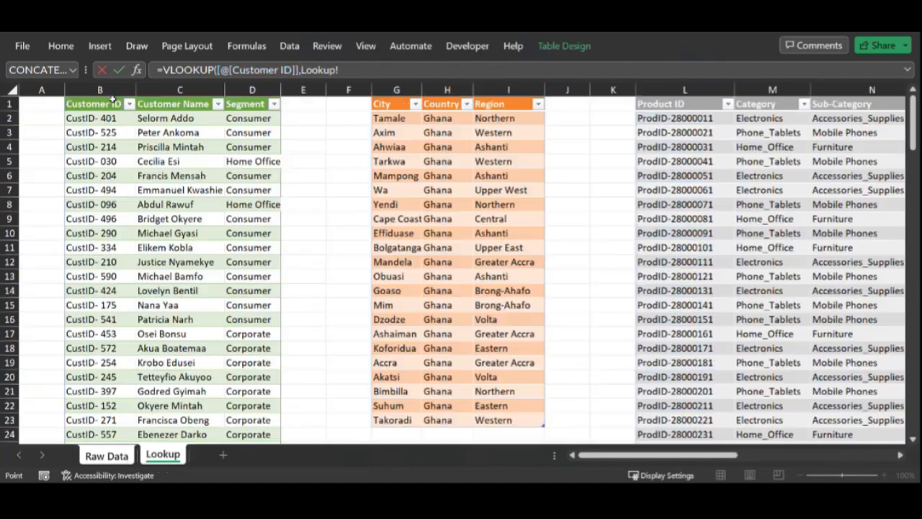
pyautogui.moveTo(112, 101); pyautogui.dragTo(245, 111)
pyautogui.write(',2,0')
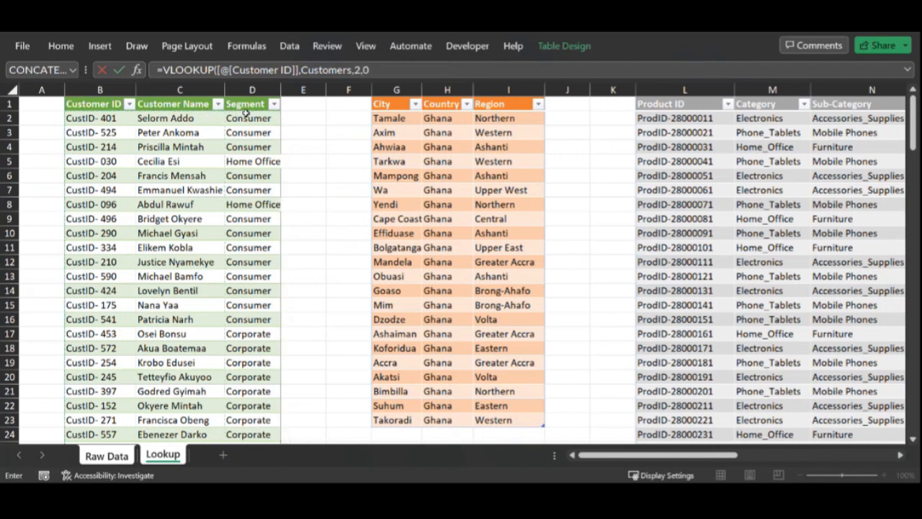
pyautogui.press('Return')
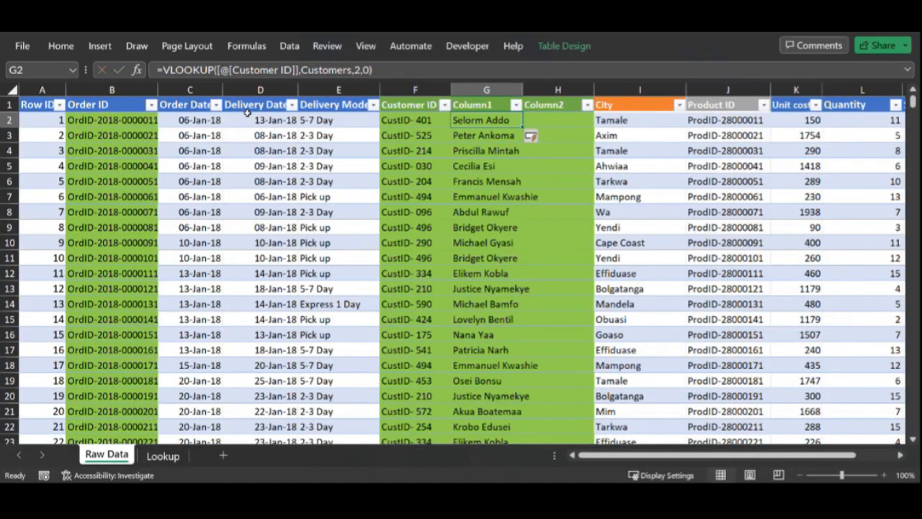
# Step: Copy the customer-name lookup into Column2 and change its column index to 3 to return each customer's segment
pyautogui.hotkey('ctrl', 'c')
pyautogui.press('Right')
pyautogui.hotkey('ctrl', 'v')
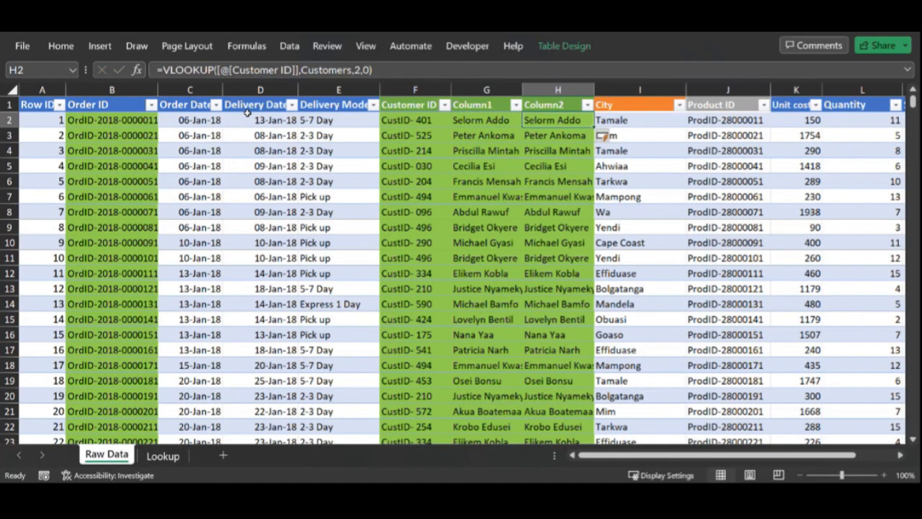
pyautogui.press('F2')
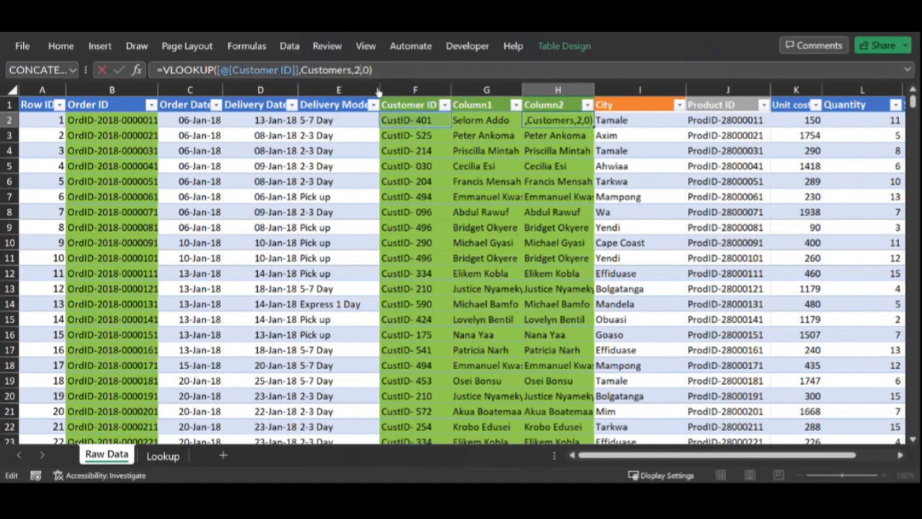
pyautogui.press('Left')
pyautogui.press('Left')
pyautogui.press('Left')
pyautogui.press('BackSpace')
pyautogui.write('3')
pyautogui.press('Return')
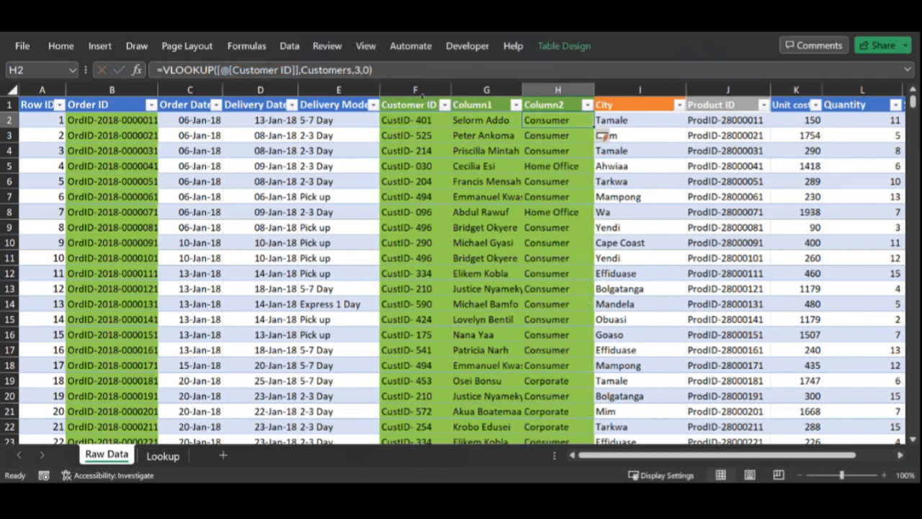
# Step: Insert two new table columns between Product ID and Unit cost in the raw data
pyautogui.moveTo(424, 90); pyautogui.dragTo(576, 90)
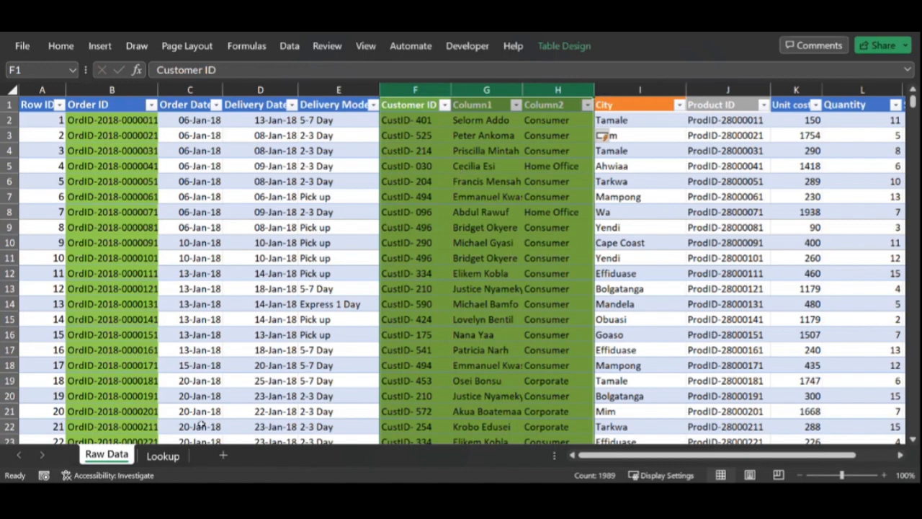
pyautogui.click(163, 455)
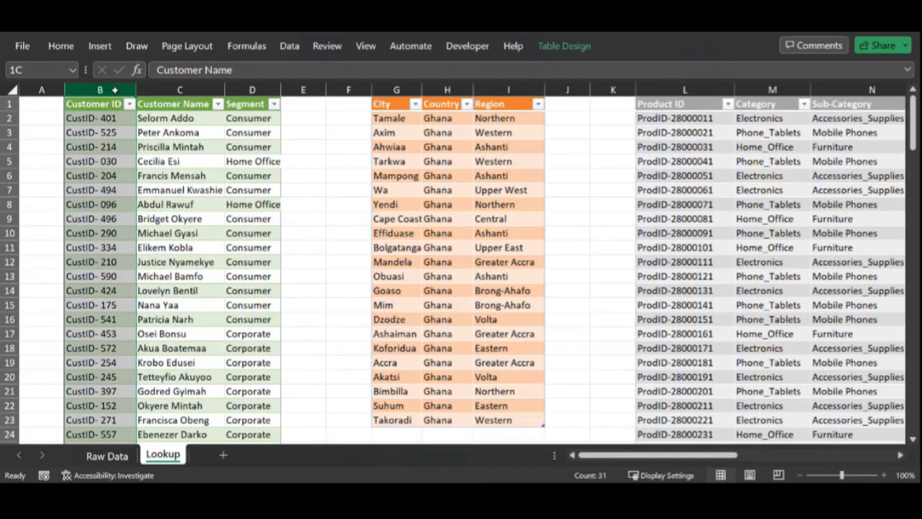
pyautogui.moveTo(99, 89); pyautogui.dragTo(240, 105)
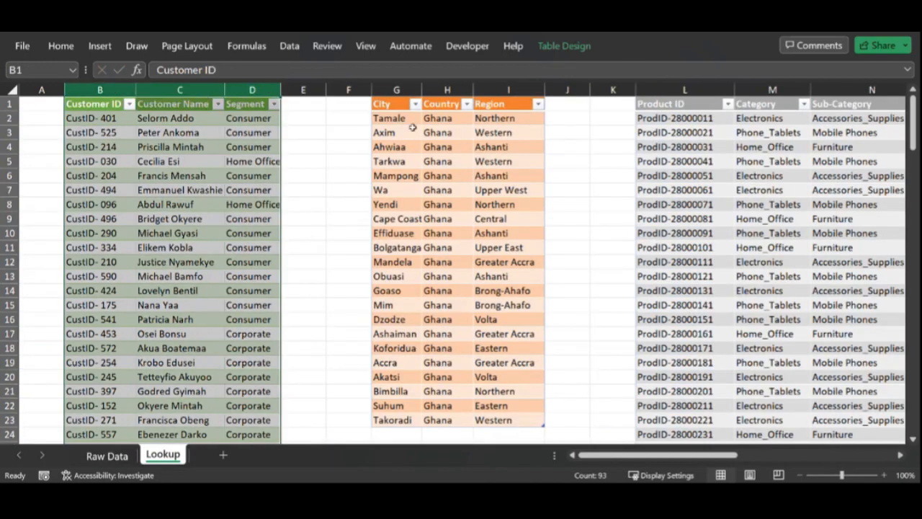
pyautogui.click(708, 146)
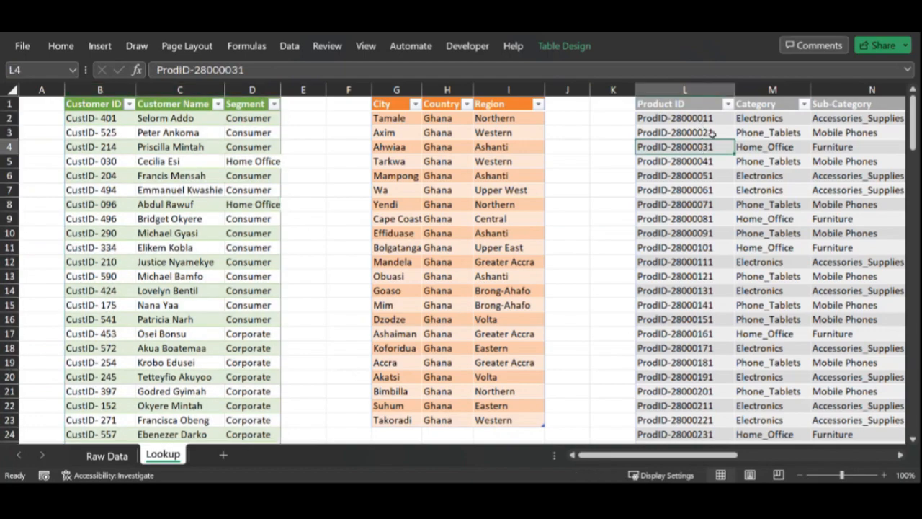
pyautogui.moveTo(719, 452); pyautogui.dragTo(742, 454)
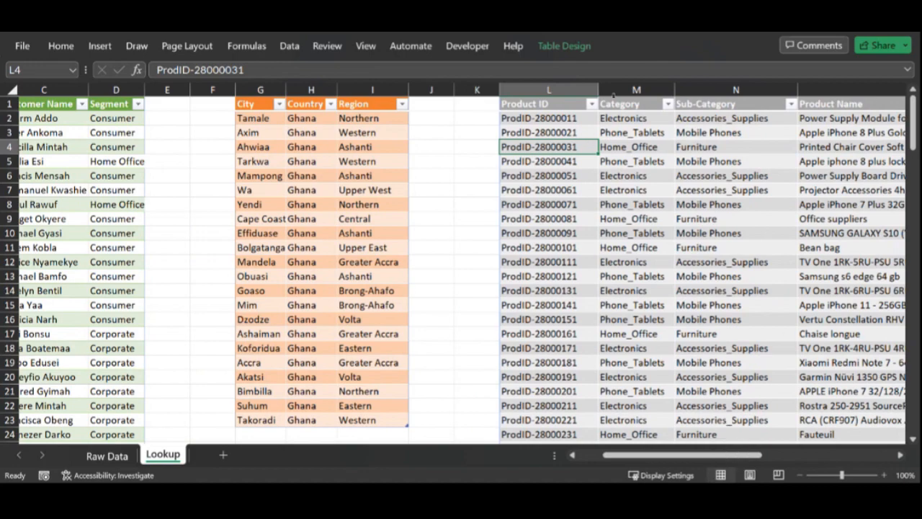
pyautogui.click(124, 456)
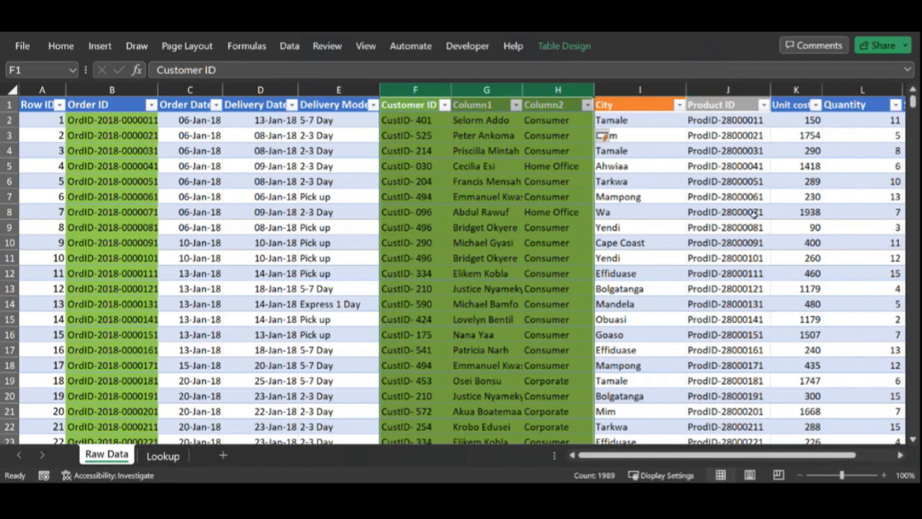
pyautogui.moveTo(663, 457); pyautogui.dragTo(703, 457)
pyautogui.moveTo(679, 88); pyautogui.dragTo(717, 89)
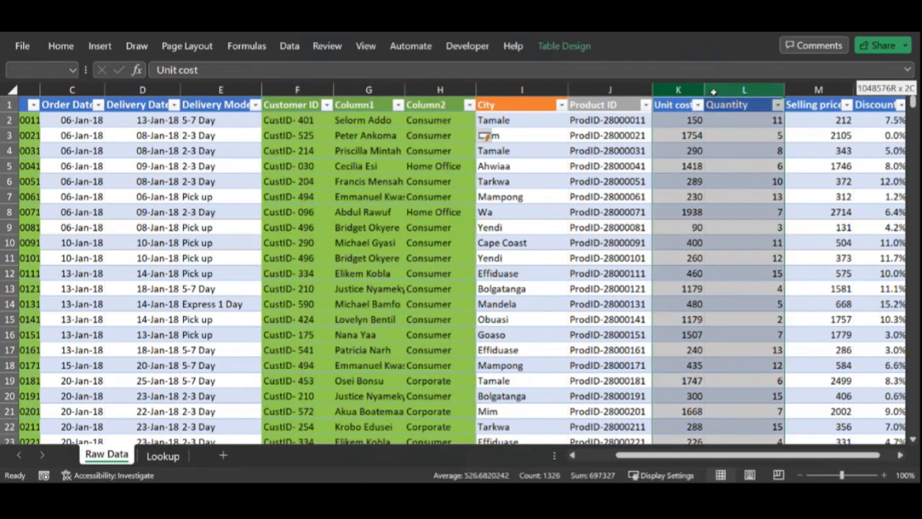
pyautogui.rightClick(717, 88)
pyautogui.click(752, 237)
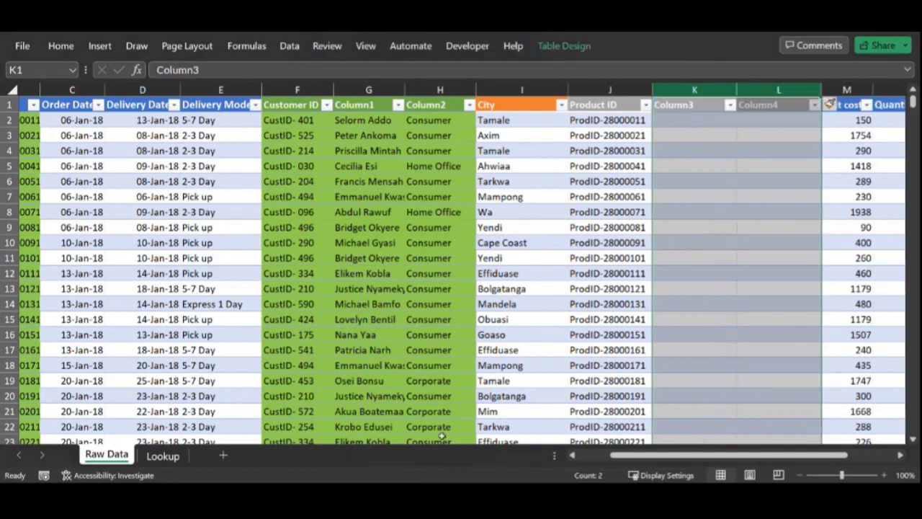
# Step: Copy the Products table's Category and Sub-Category headers into the two new raw data columns
pyautogui.click(163, 455)
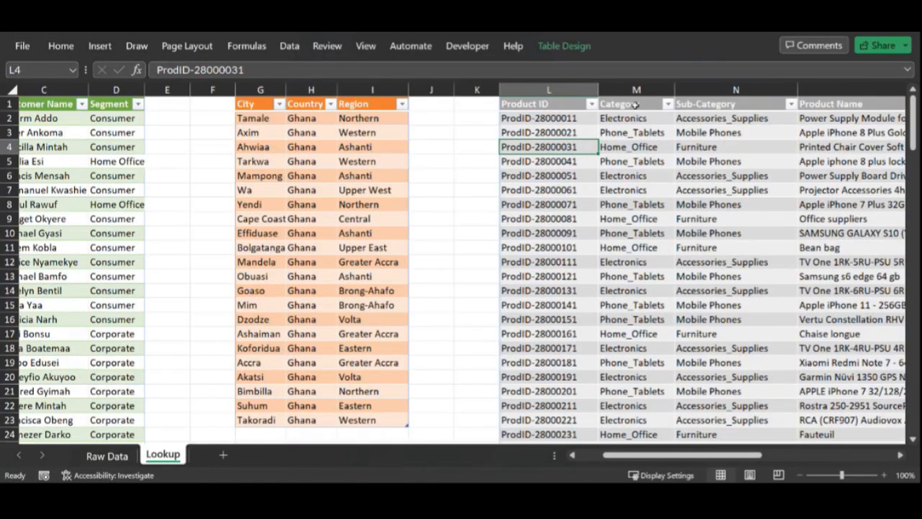
pyautogui.moveTo(636, 89); pyautogui.dragTo(692, 89)
pyautogui.rightClick(692, 89)
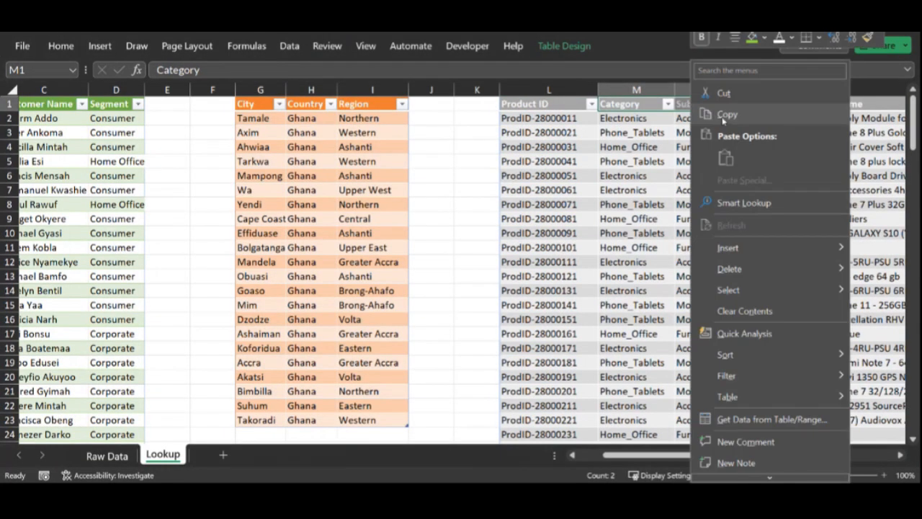
pyautogui.click(724, 118)
pyautogui.click(107, 455)
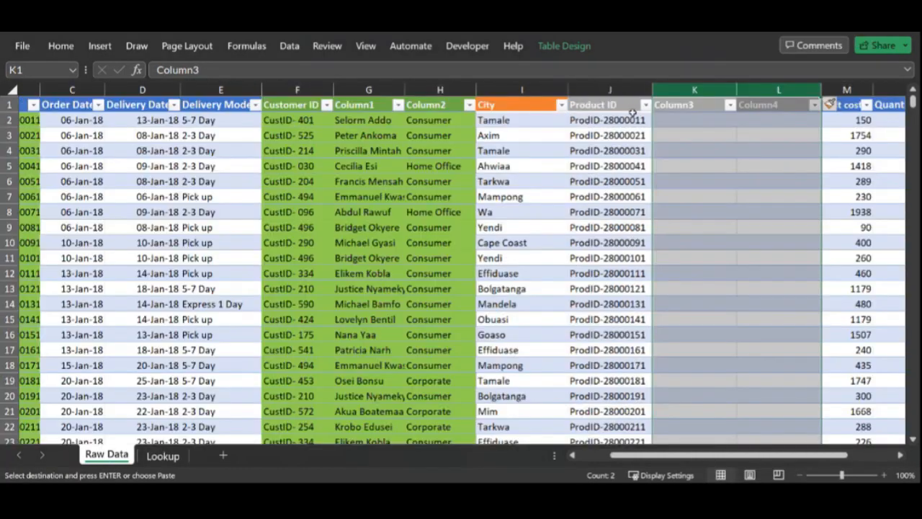
pyautogui.click(688, 105)
pyautogui.press('Return')
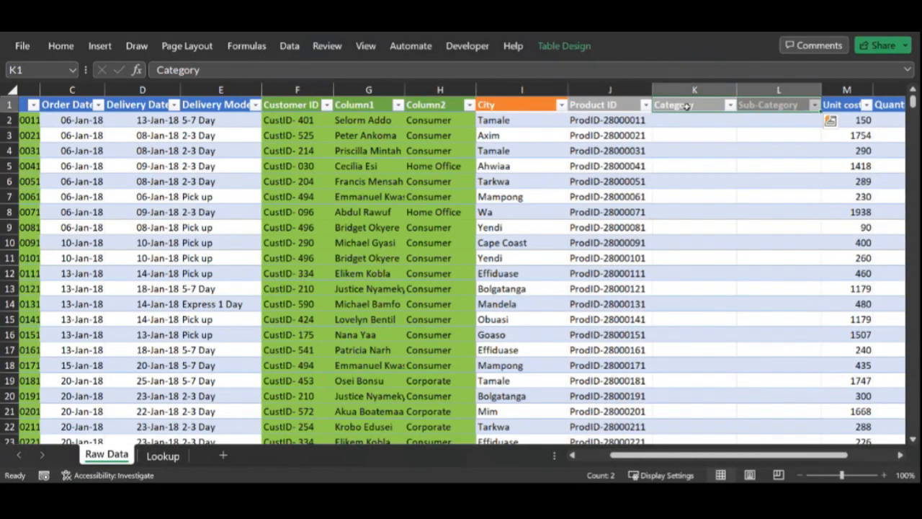
# Step: Enter =VLOOKUP([@[Product ID]],Products[[Product ID]:[Sub-Category]],2,0) in the Category column to pull each order's category
pyautogui.click(680, 124)
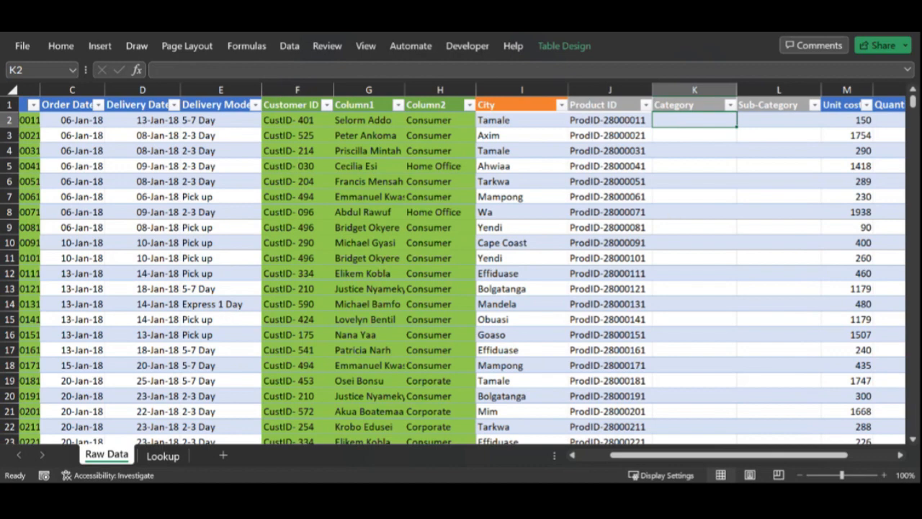
pyautogui.click(163, 456)
pyautogui.click(587, 156)
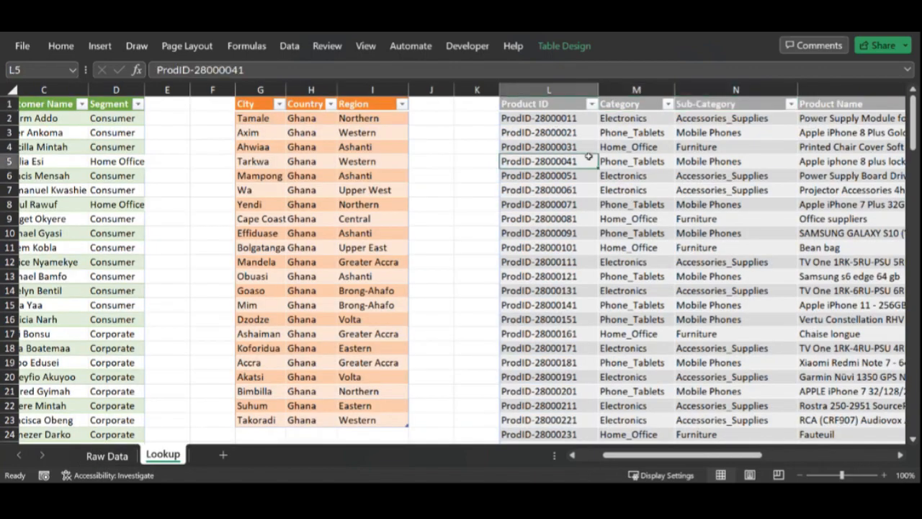
pyautogui.click(561, 46)
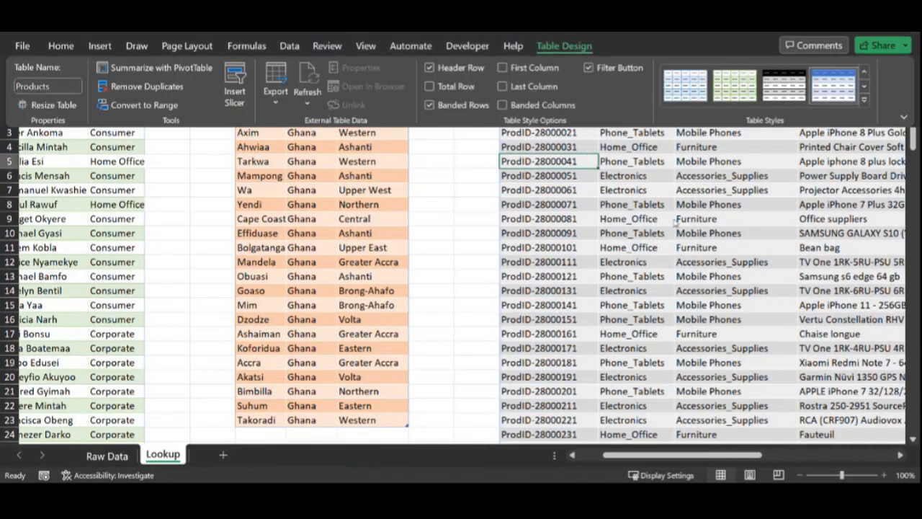
pyautogui.click(678, 231)
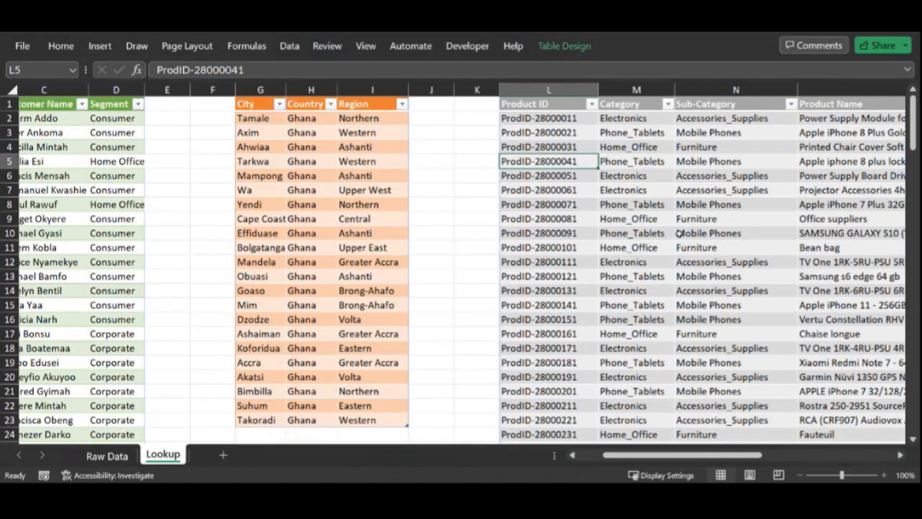
pyautogui.click(108, 456)
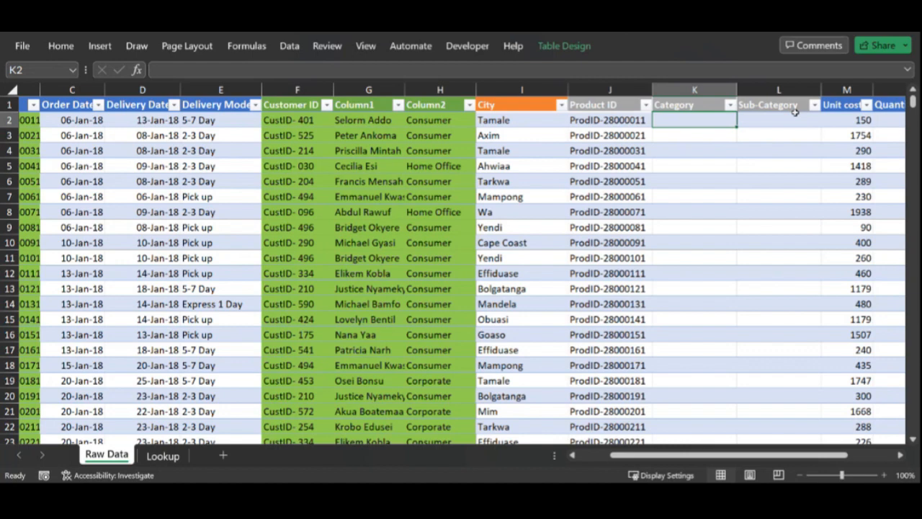
pyautogui.write('=vloo')
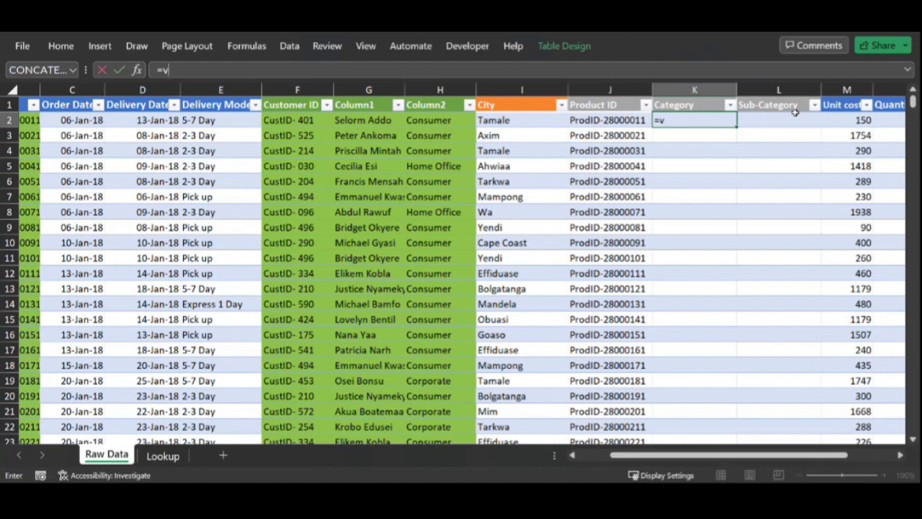
pyautogui.press('Tab')
pyautogui.press('Left')
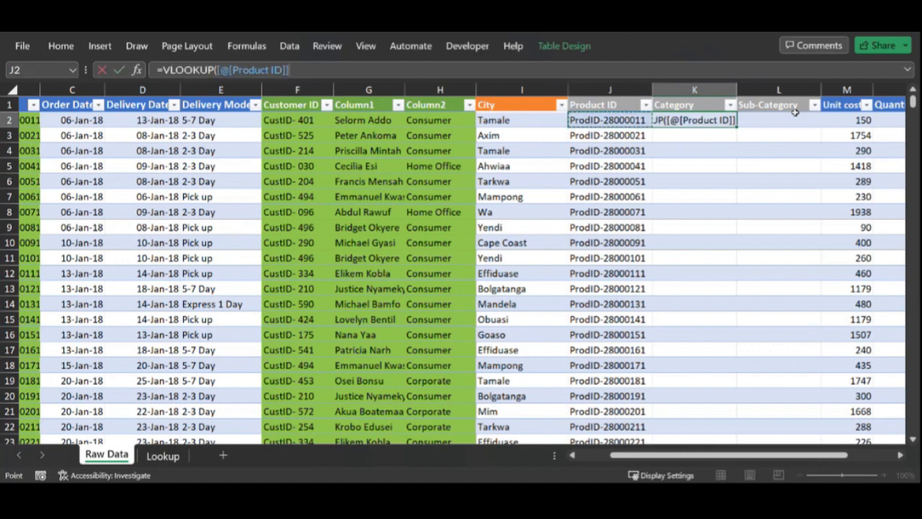
pyautogui.write(',')
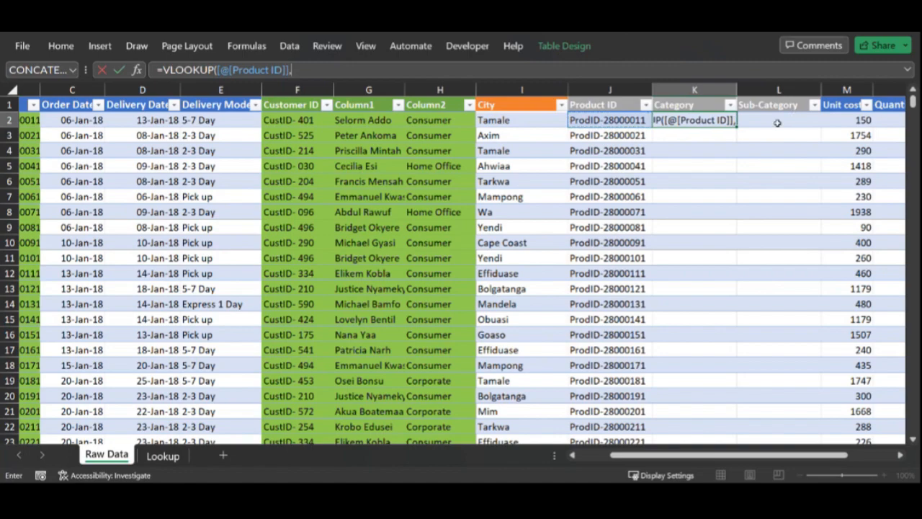
pyautogui.click(163, 456)
pyautogui.moveTo(548, 102); pyautogui.dragTo(741, 108)
pyautogui.write(',2,')
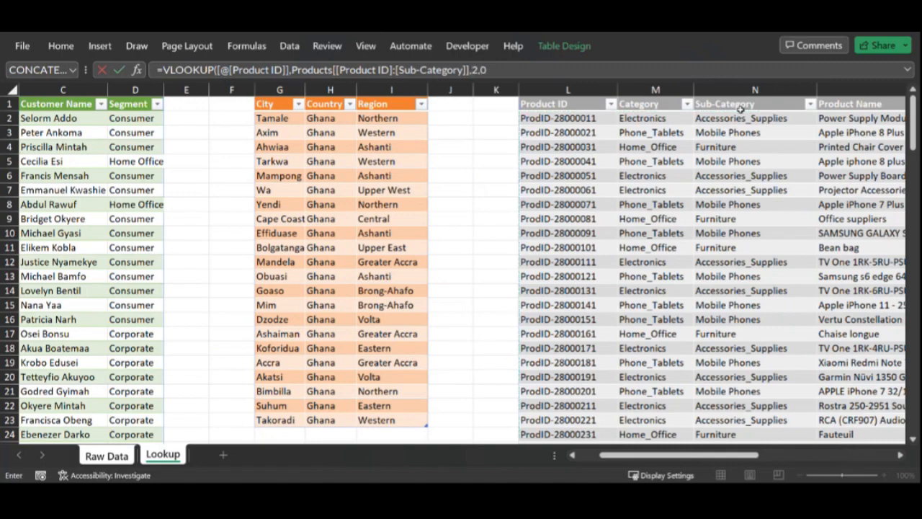
pyautogui.write('0')
pyautogui.press('Return')
# Step: Copy the category lookup into Sub-Category and change its column index to 3
pyautogui.hotkey('ctrl', 'c')
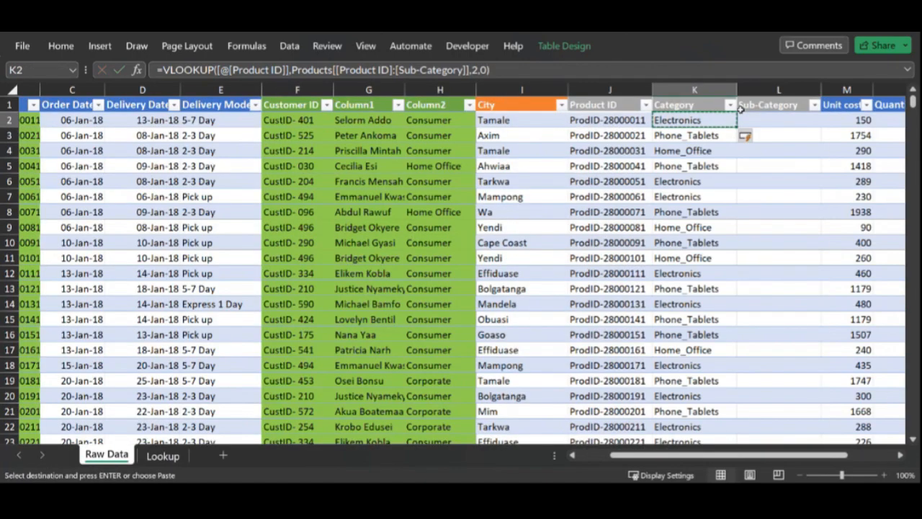
pyautogui.press('Right')
pyautogui.press('Return')
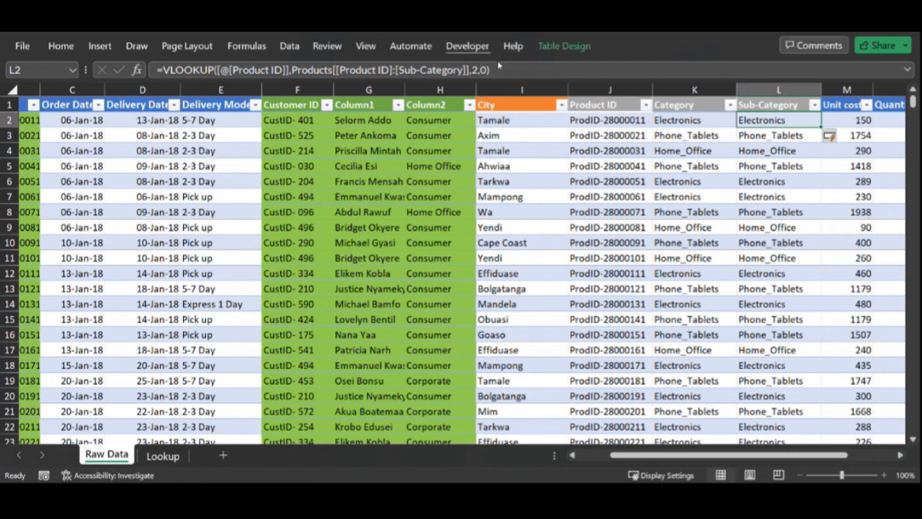
pyautogui.click(473, 70)
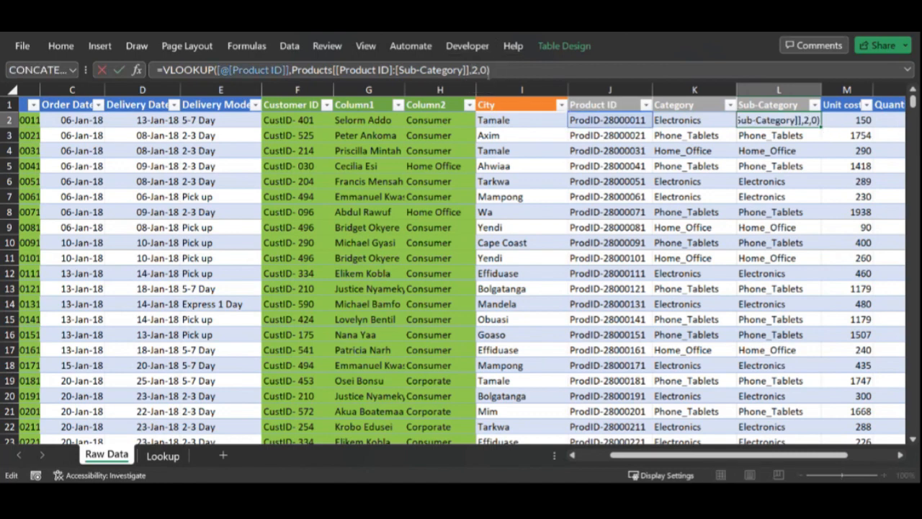
pyautogui.press('Delete')
pyautogui.write('3')
pyautogui.press('Return')
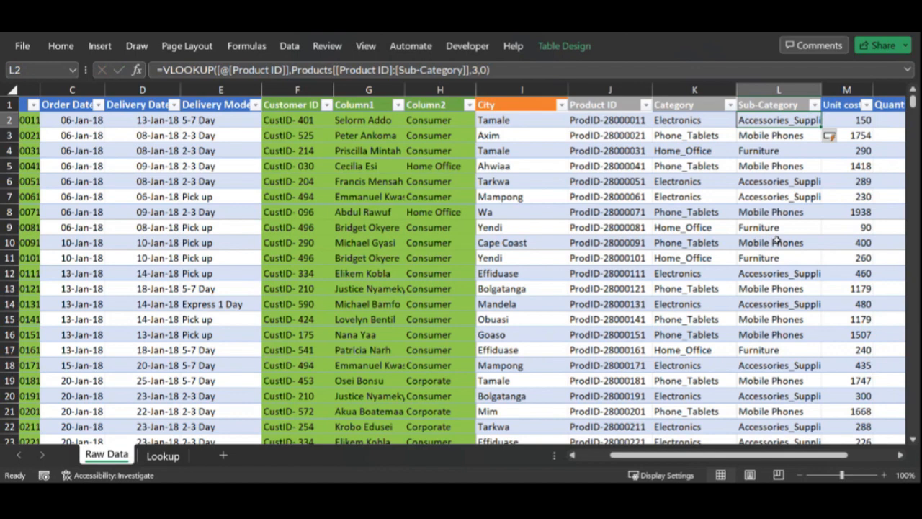
# Step: Highlight duplicate values in the Lookup sheet's City column with Light Red Fill with Dark Red Text conditional formatting
pyautogui.click(514, 89)
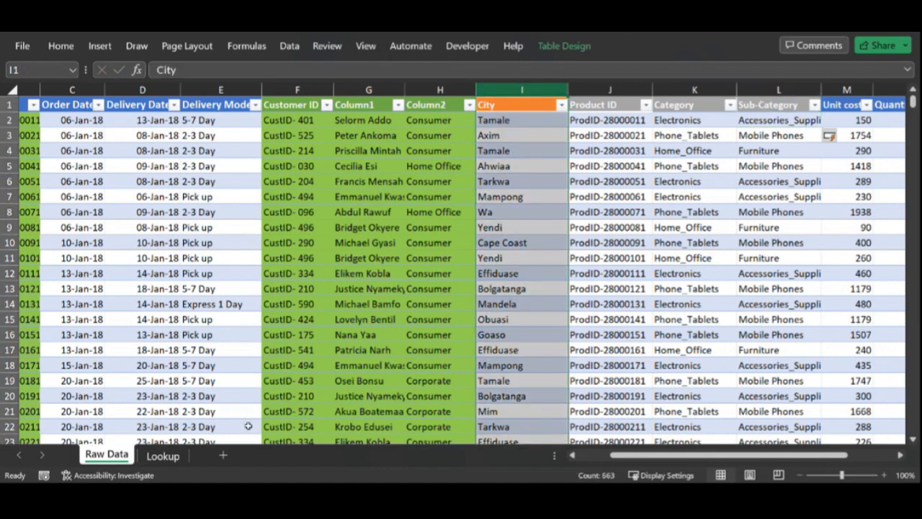
pyautogui.click(162, 456)
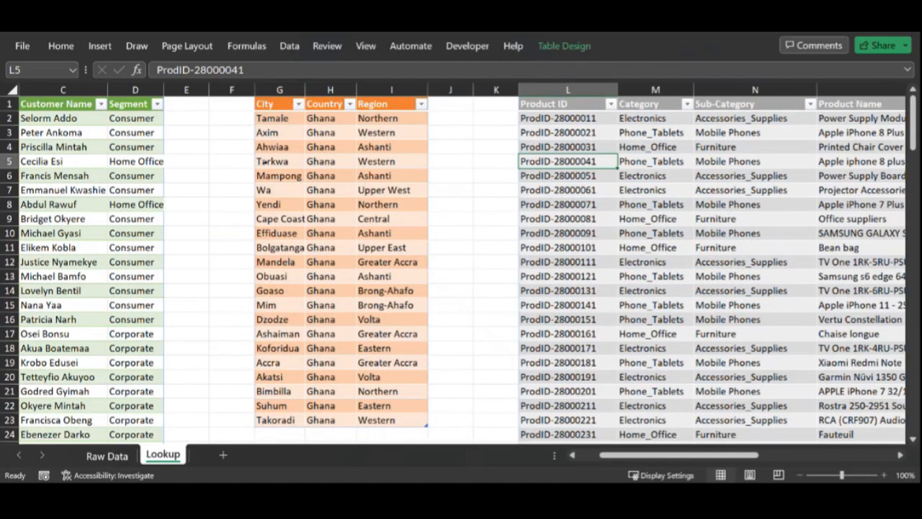
pyautogui.click(274, 99)
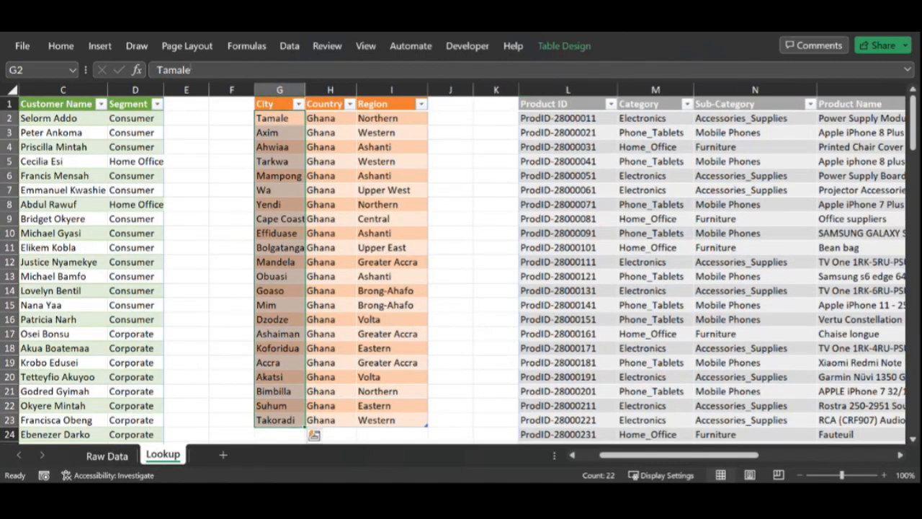
pyautogui.click(56, 47)
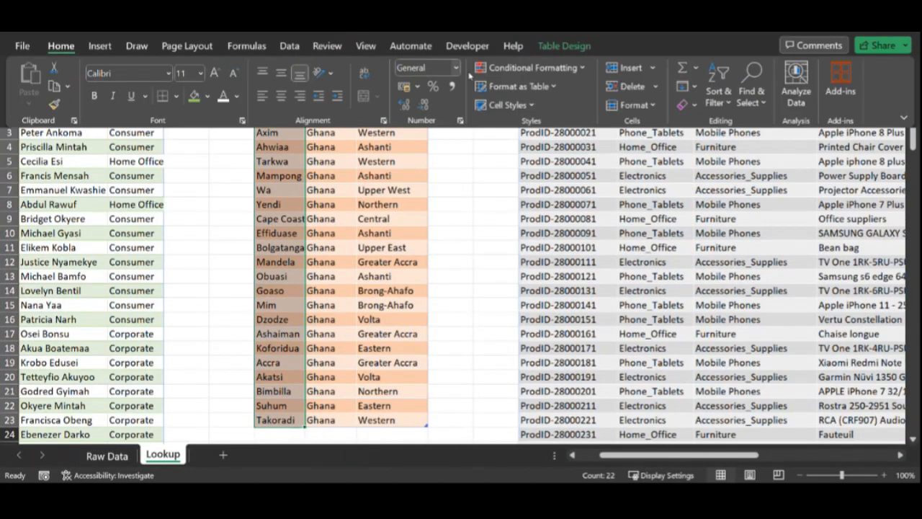
pyautogui.click(537, 68)
pyautogui.moveTo(584, 88)
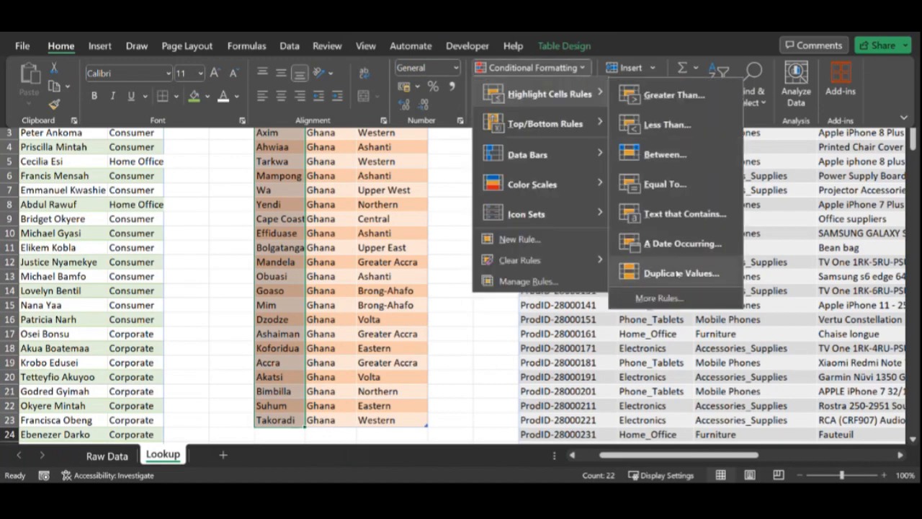
pyautogui.click(666, 275)
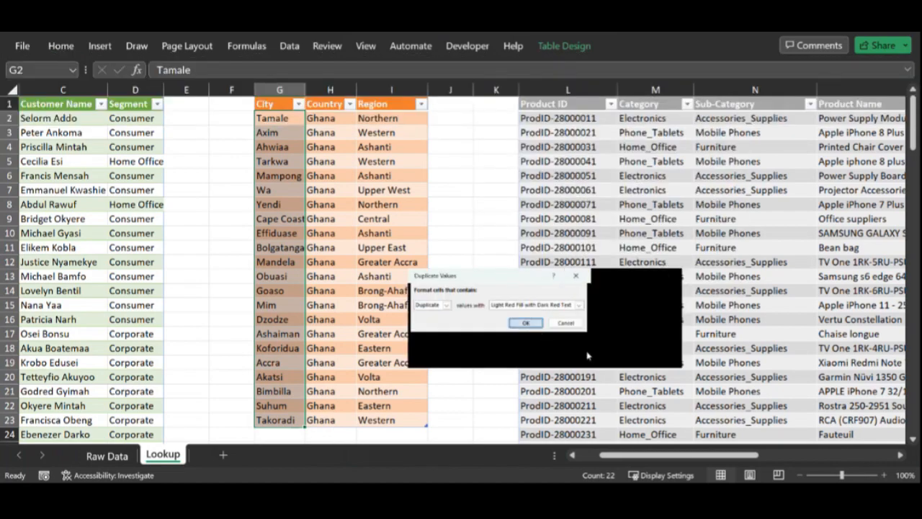
pyautogui.click(526, 322)
pyautogui.click(281, 308)
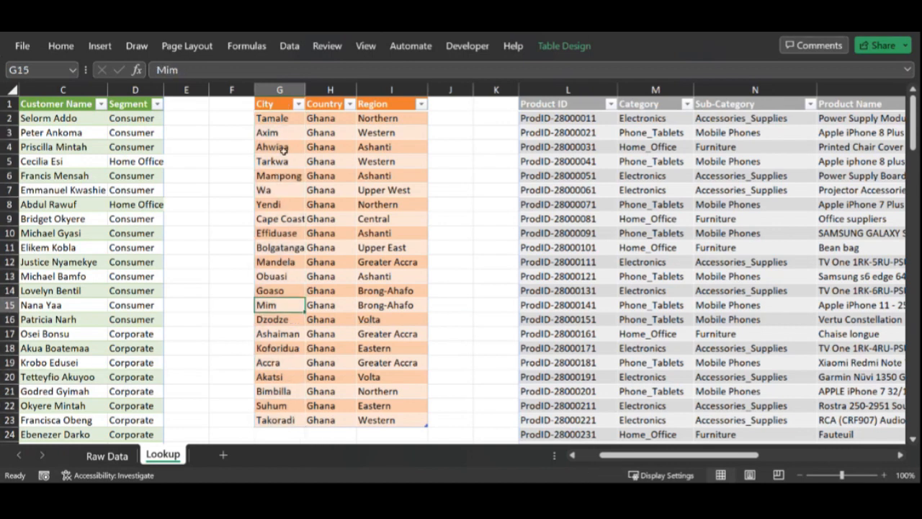
# Step: Insert a new column before Product ID in the Raw Data table and name its header region
pyautogui.click(280, 122)
pyautogui.moveTo(287, 372); pyautogui.dragTo(283, 419)
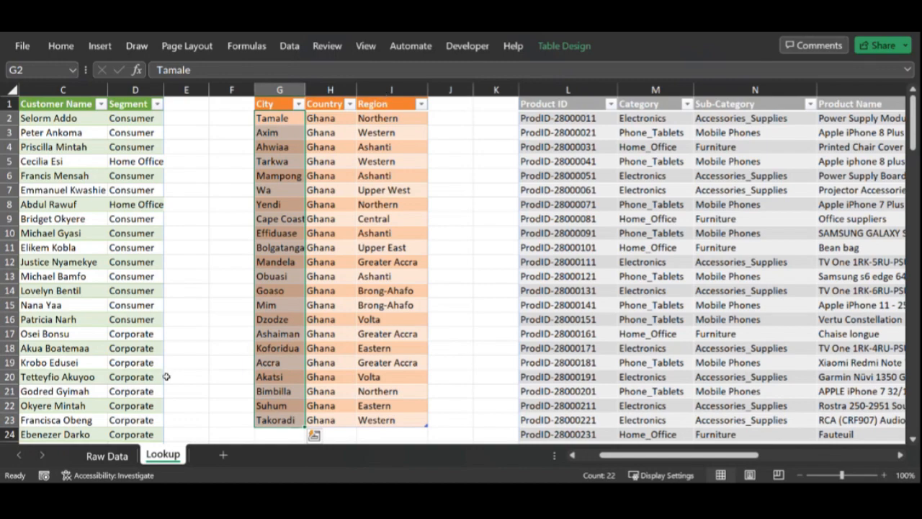
pyautogui.click(106, 456)
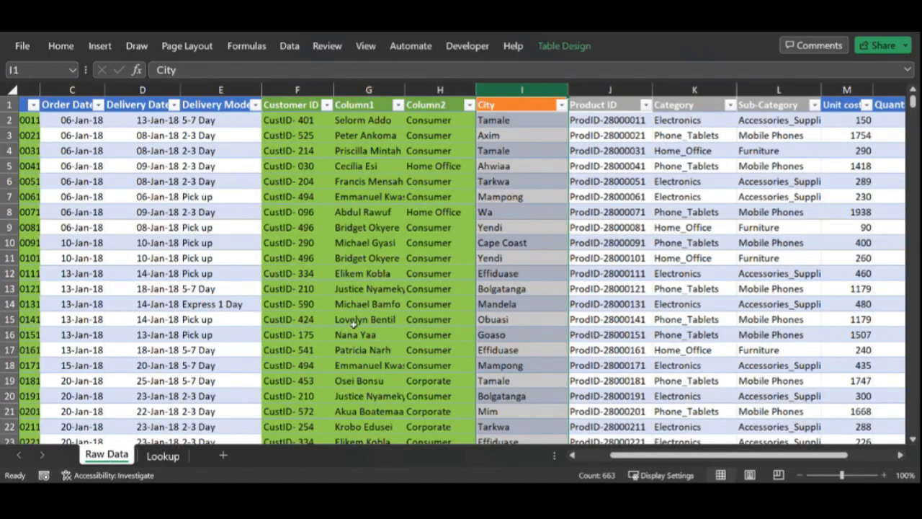
pyautogui.click(357, 319)
pyautogui.rightClick(600, 87)
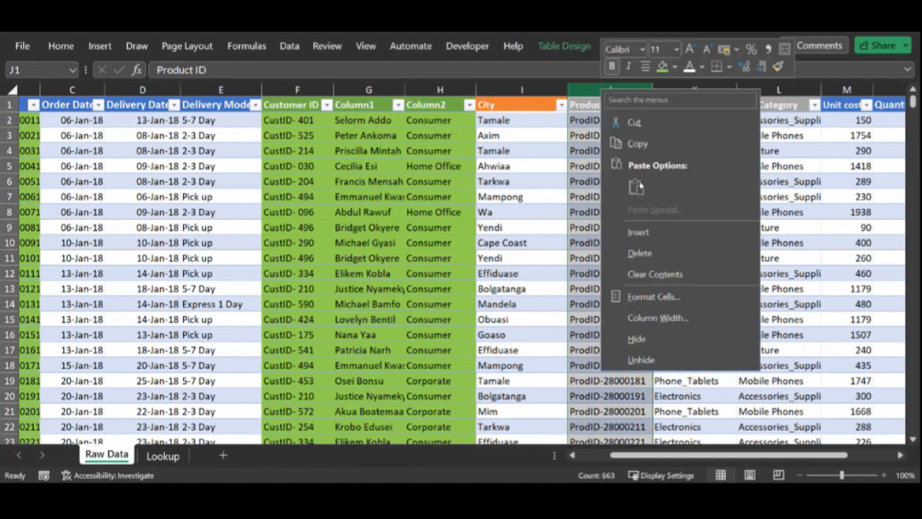
pyautogui.click(638, 230)
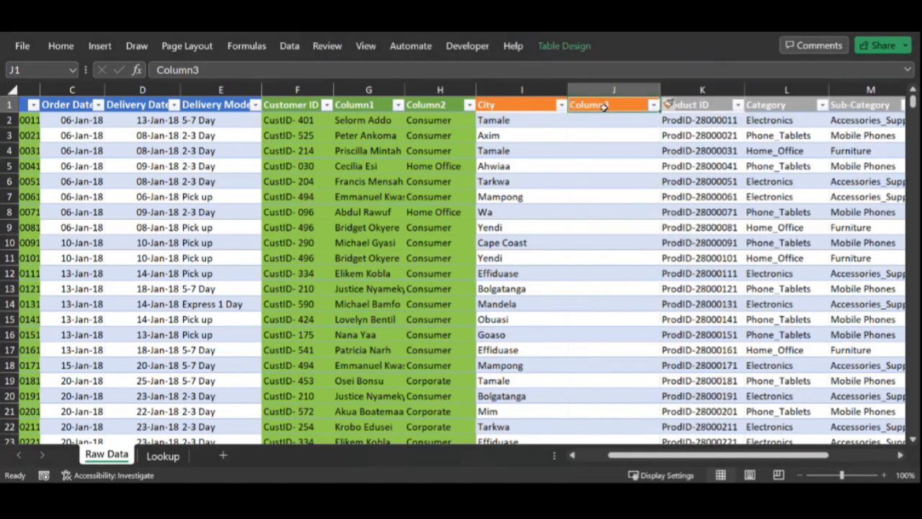
pyautogui.write('region')
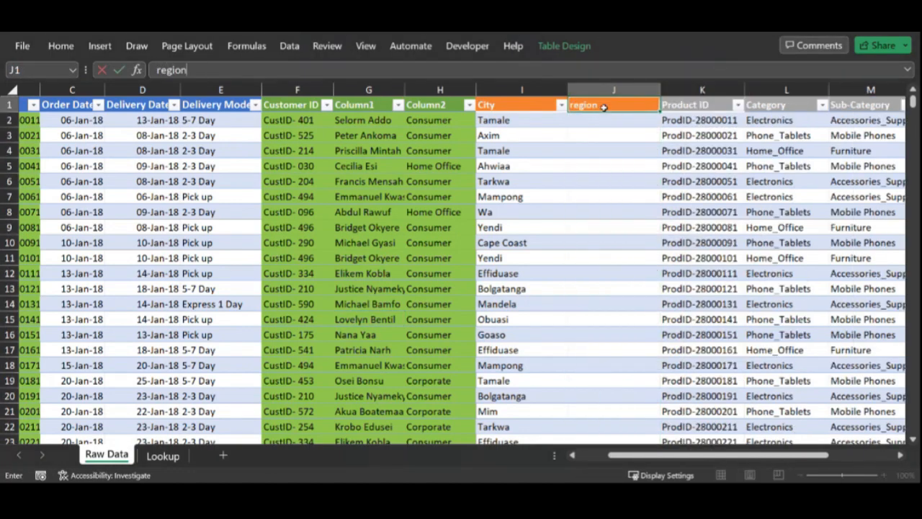
pyautogui.click(613, 120)
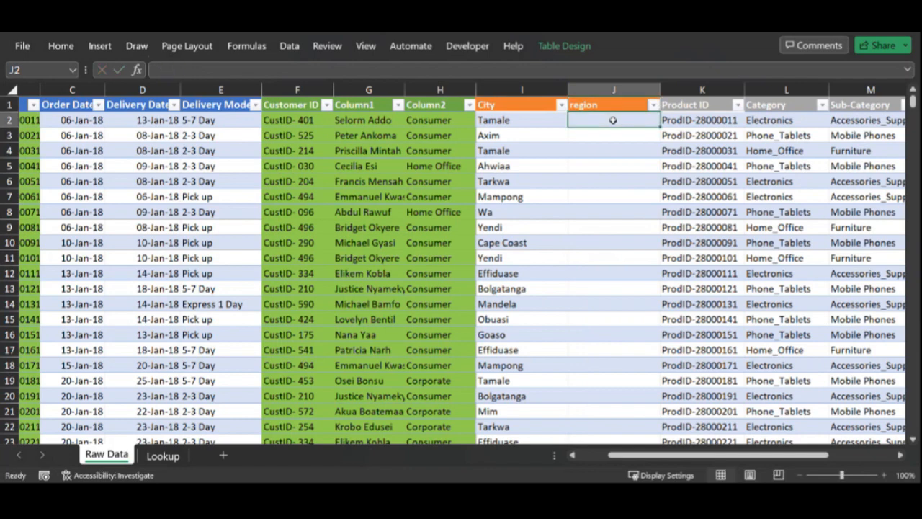
pyautogui.write('=vloo')
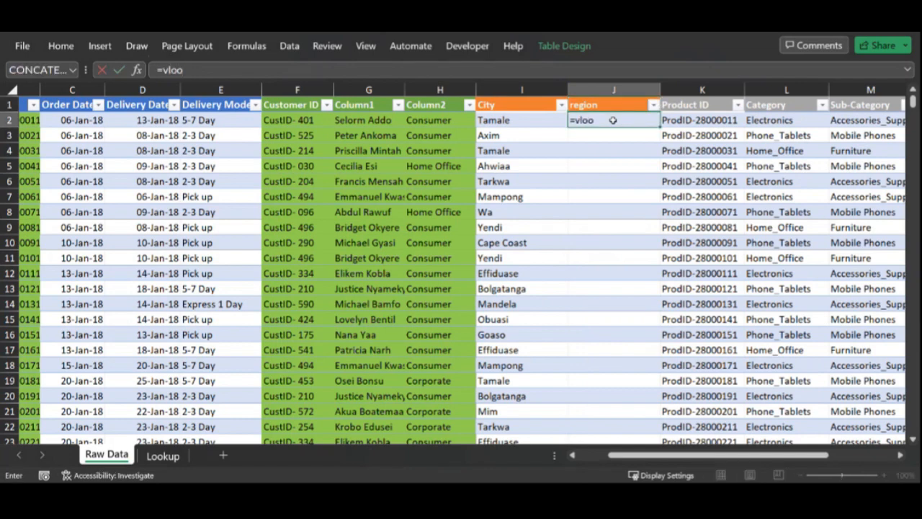
pyautogui.press('Tab')
pyautogui.click(518, 120)
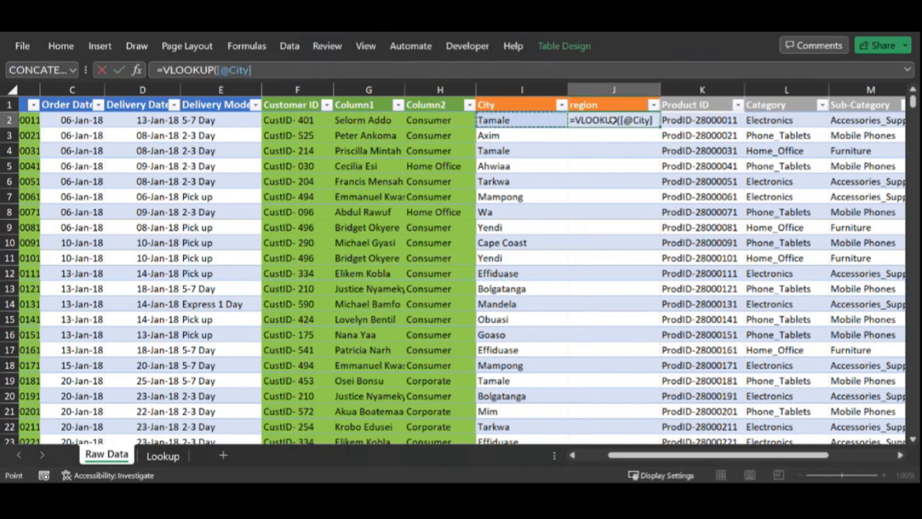
pyautogui.write(',')
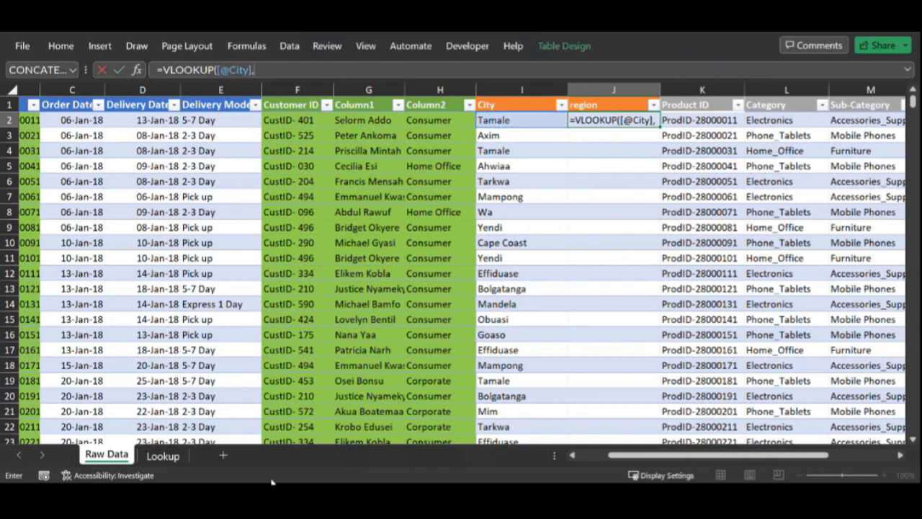
pyautogui.click(165, 456)
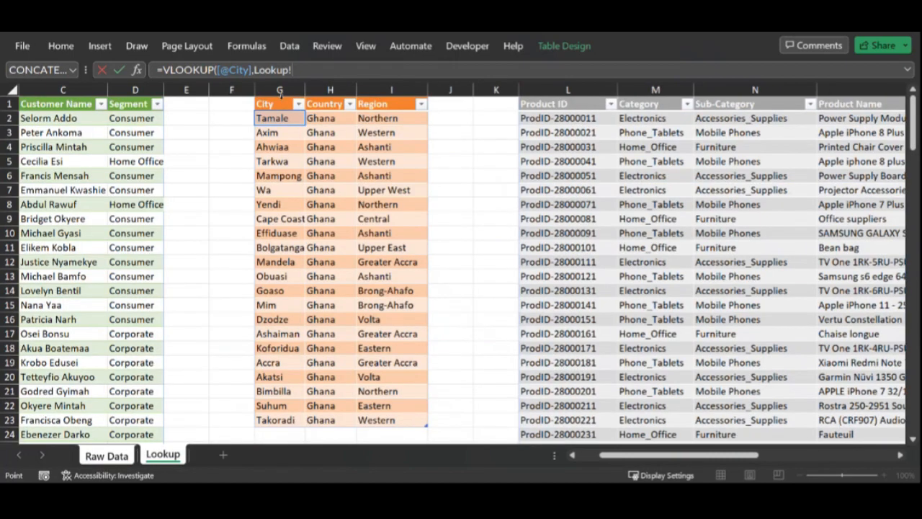
pyautogui.moveTo(281, 99); pyautogui.dragTo(377, 117)
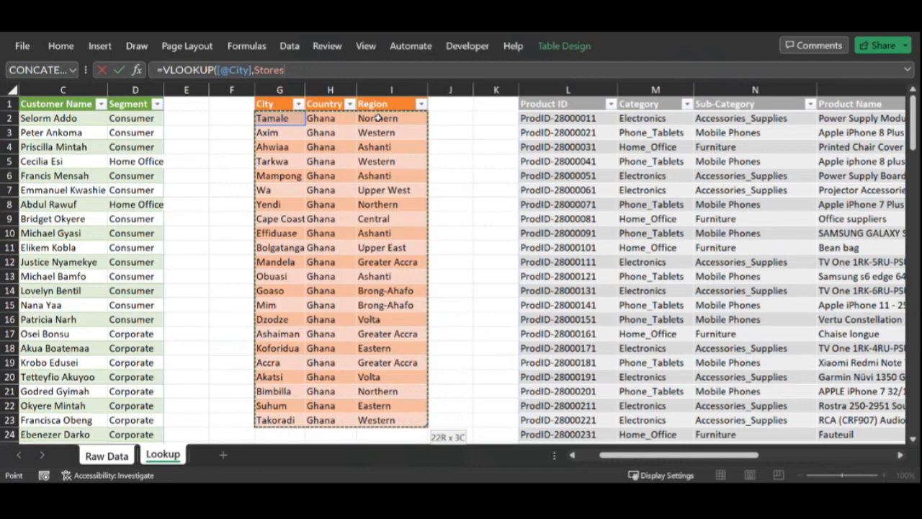
pyautogui.moveTo(377, 117); pyautogui.dragTo(377, 117)
pyautogui.write(',3,0')
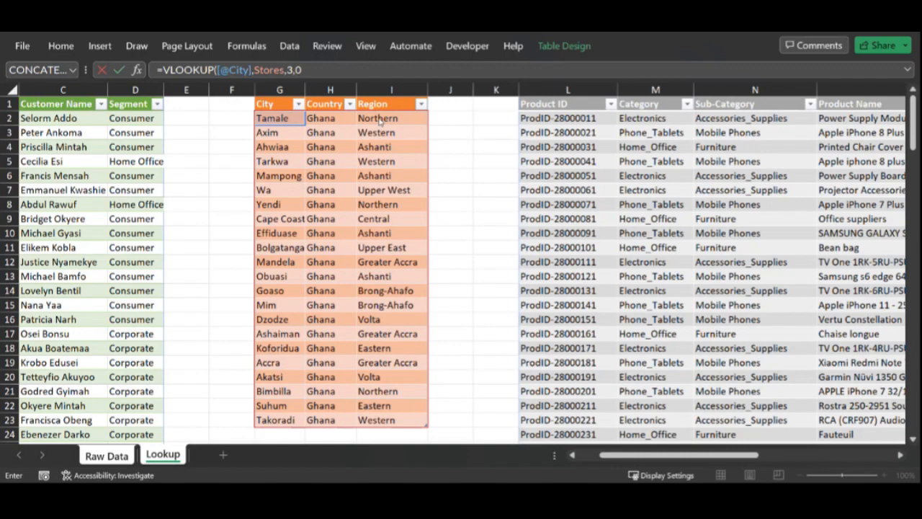
pyautogui.press('Return')
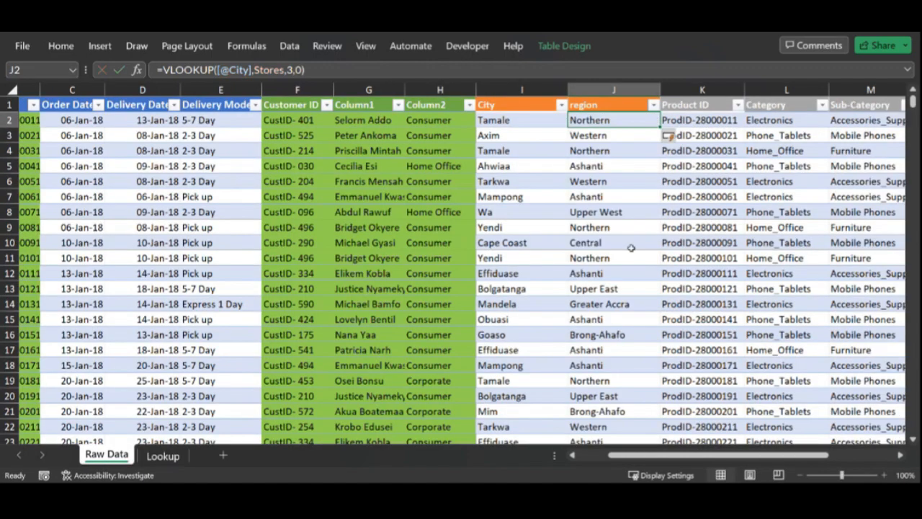
pyautogui.click(630, 248)
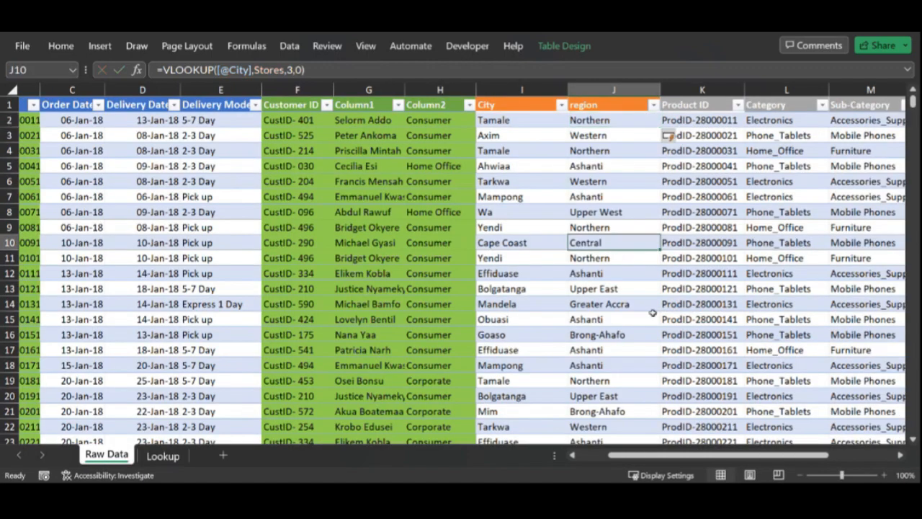
# Step: Copy the Lookup sheet's Customer Name and Segment headers into the Raw Data table's Column1 and Column2 headers
pyautogui.click(375, 106)
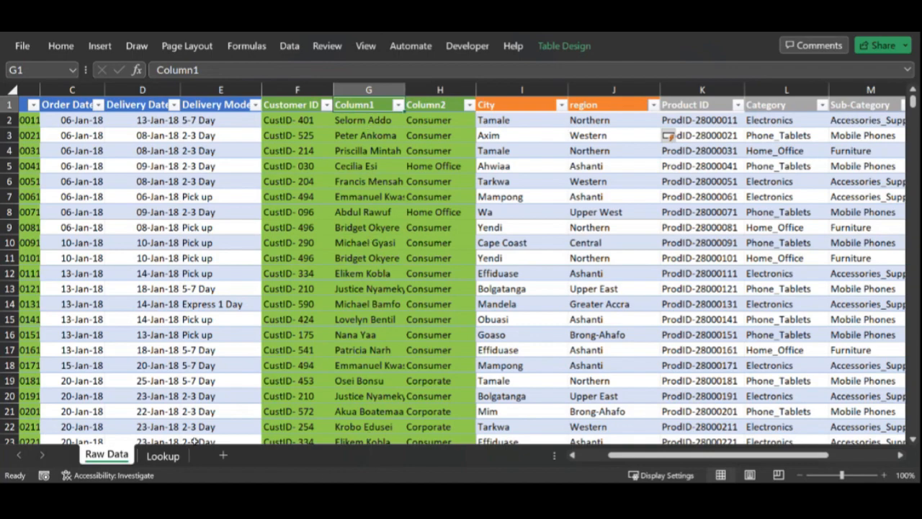
pyautogui.click(166, 456)
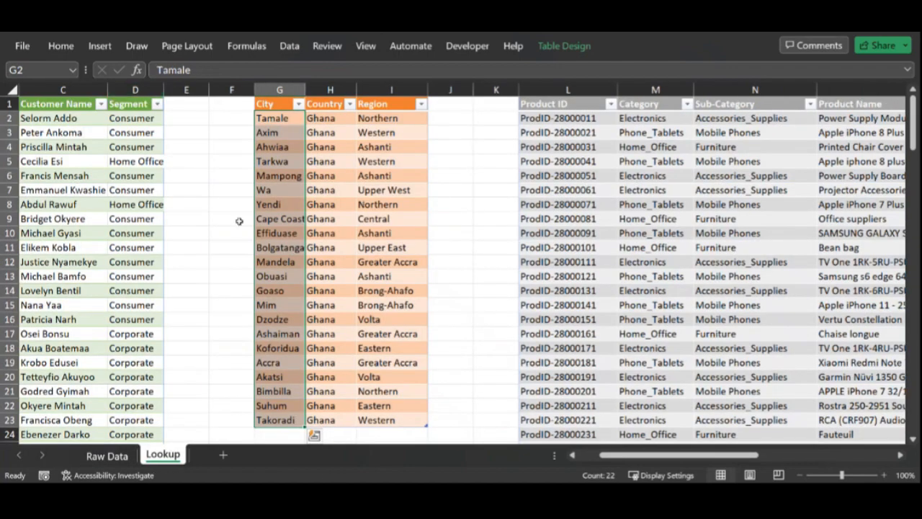
pyautogui.moveTo(701, 458); pyautogui.dragTo(679, 458)
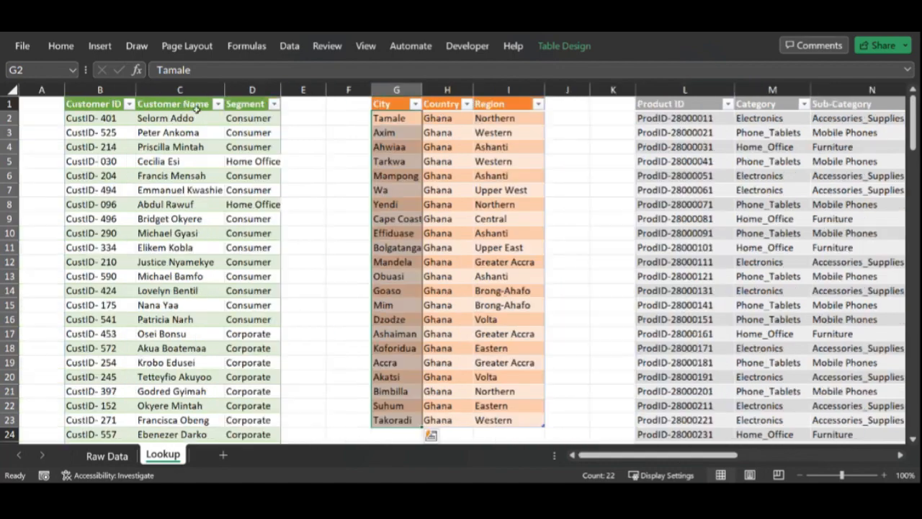
pyautogui.moveTo(191, 105); pyautogui.dragTo(248, 108)
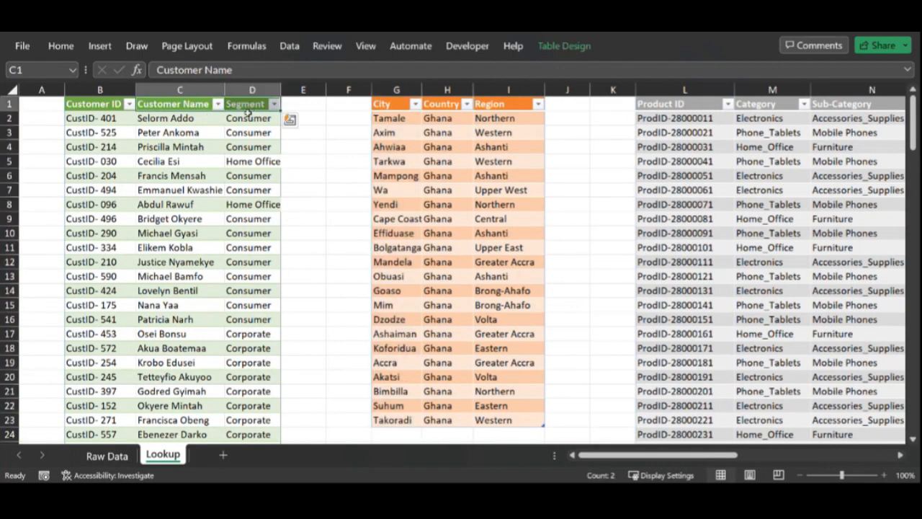
pyautogui.hotkey('ctrl', 'c')
pyautogui.click(107, 456)
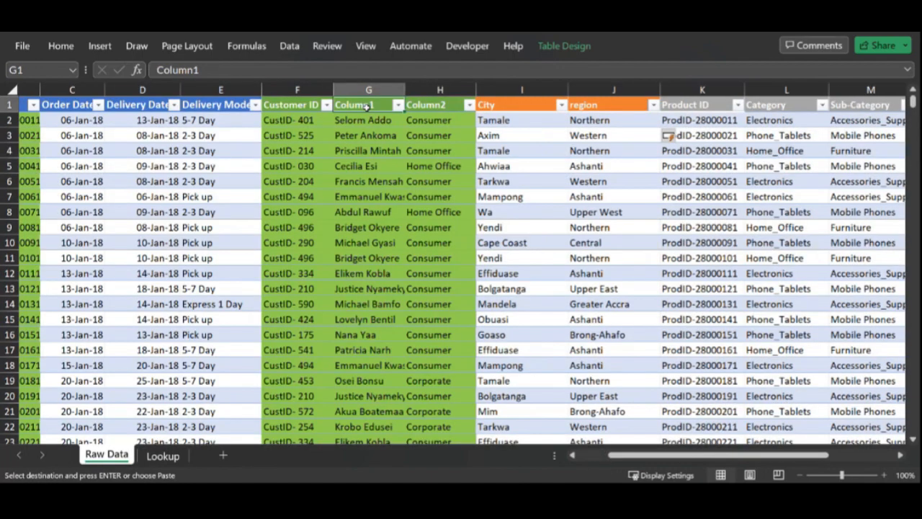
pyautogui.hotkey('ctrl', 'v')
# Step: Review the Raw Data columns and the Lookup sheet's customer and store tables
pyautogui.click(481, 180)
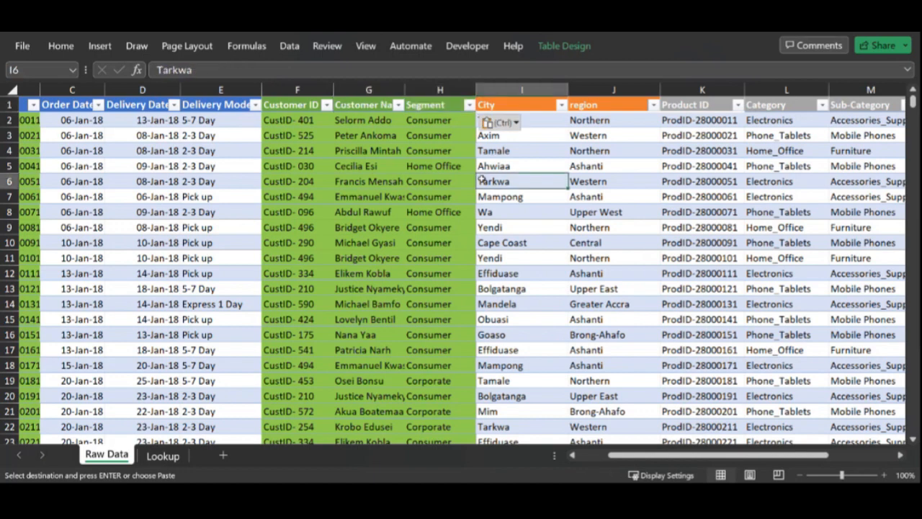
pyautogui.click(211, 263)
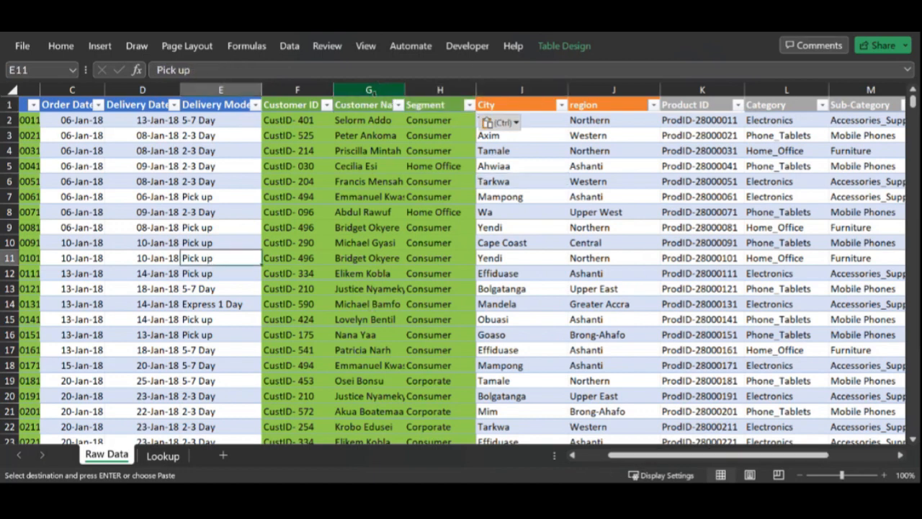
pyautogui.moveTo(728, 456); pyautogui.dragTo(696, 462)
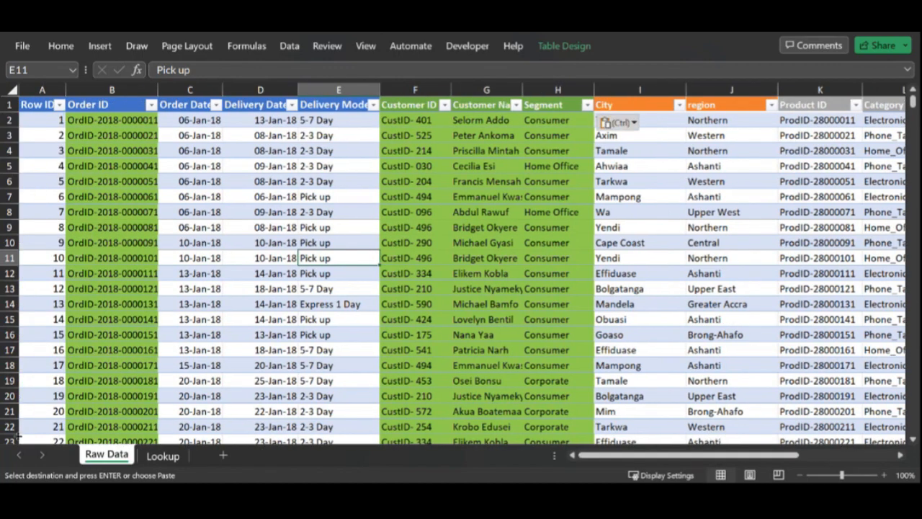
pyautogui.click(162, 455)
pyautogui.click(153, 193)
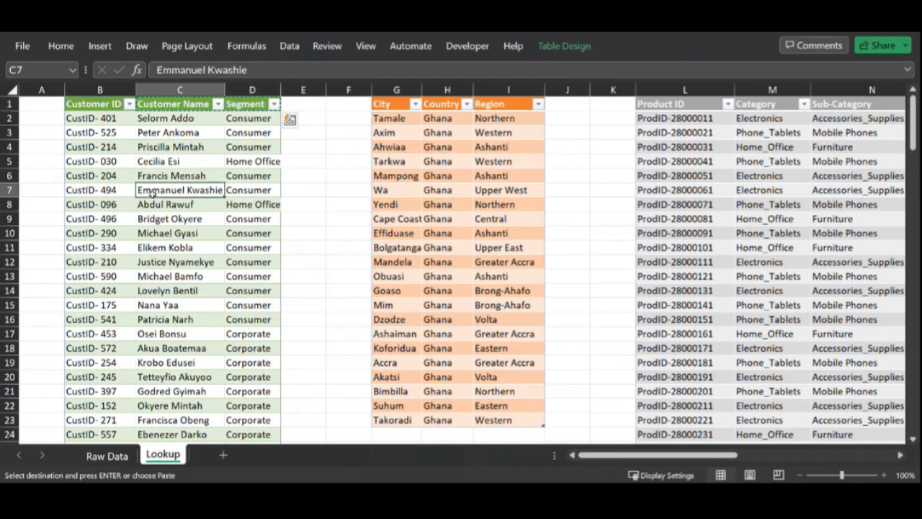
pyautogui.click(256, 164)
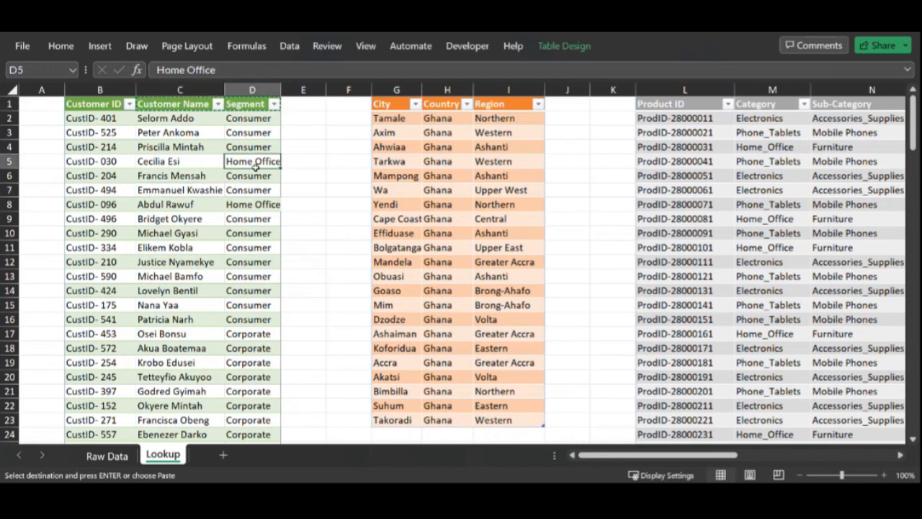
pyautogui.click(396, 160)
pyautogui.click(497, 160)
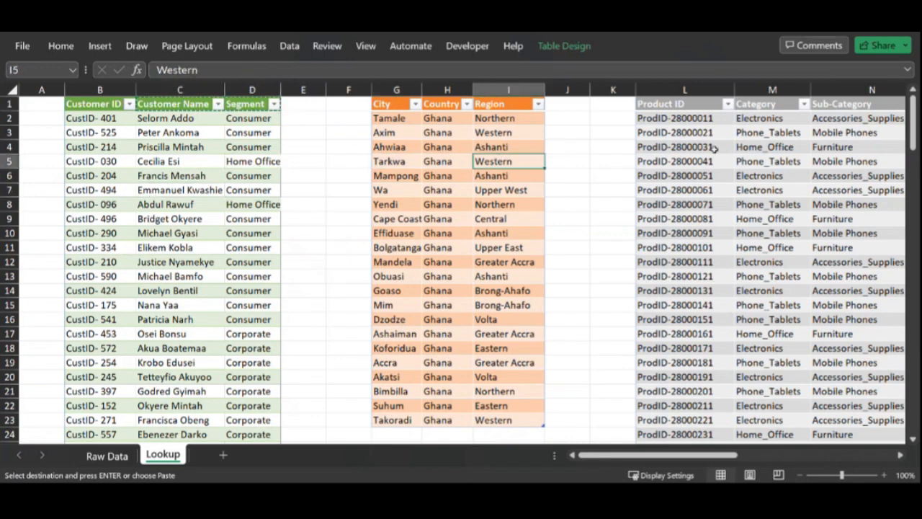